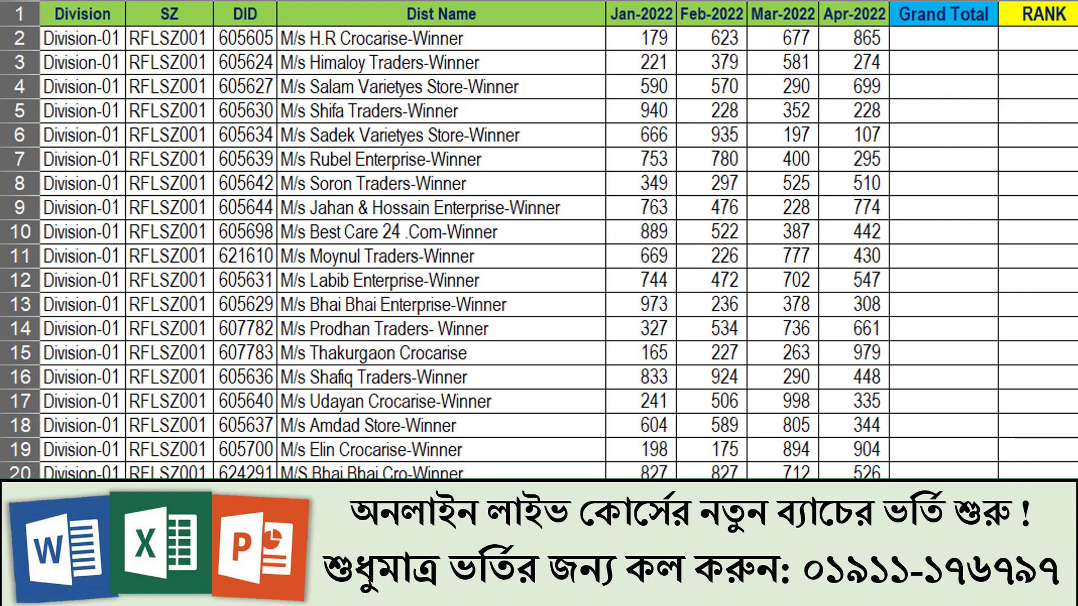
pyautogui.click(944, 40)
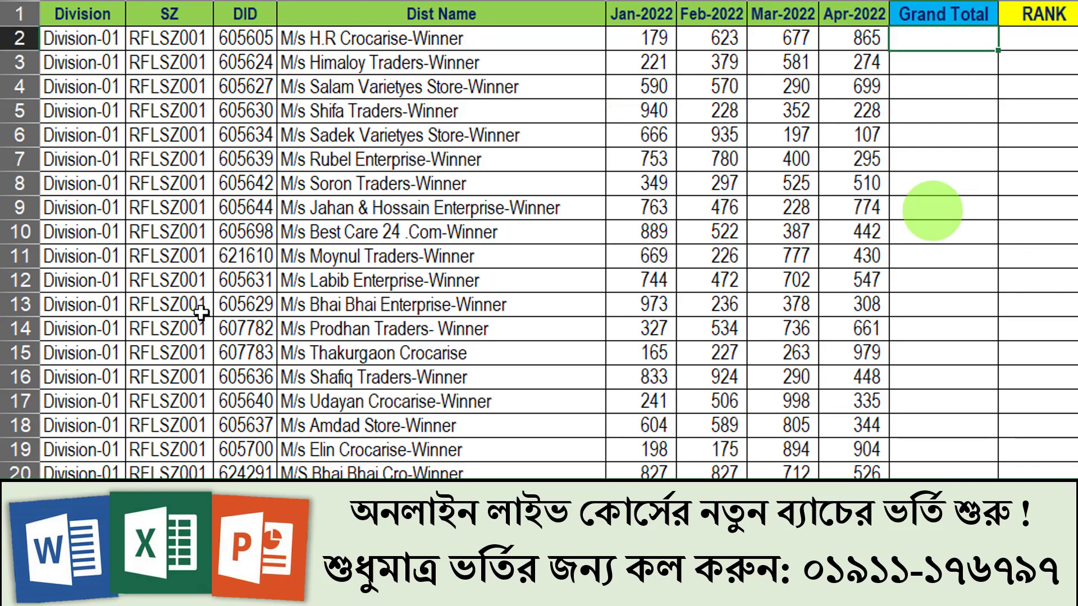
pyautogui.click(539, 135)
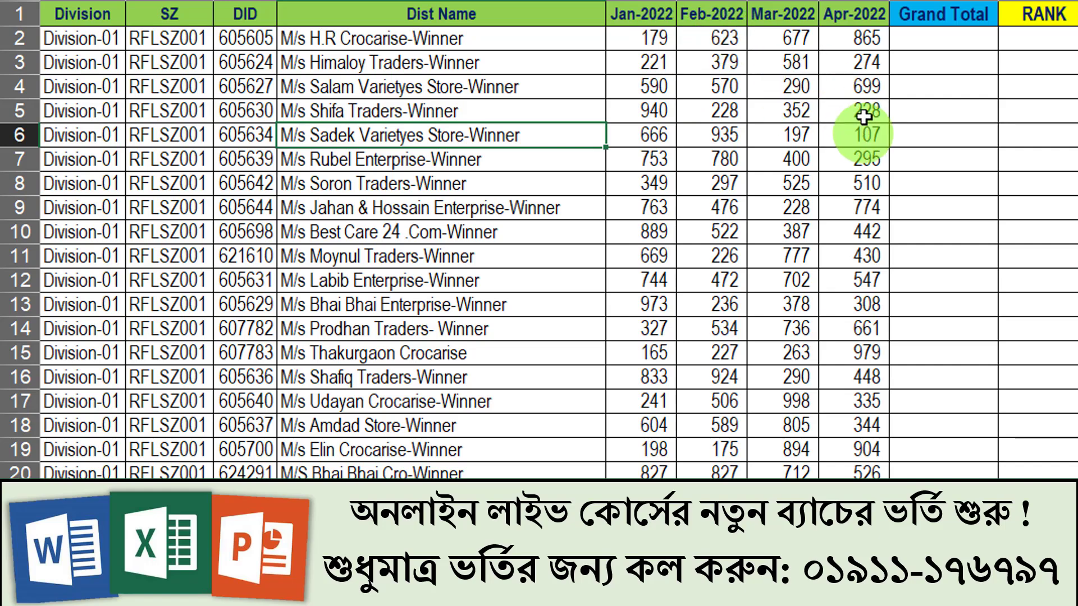
# Total the Jan-2022 to Apr-2022 values E2:H2 with SUM in the first dealer's Grand Total cell.
pyautogui.click(955, 39)
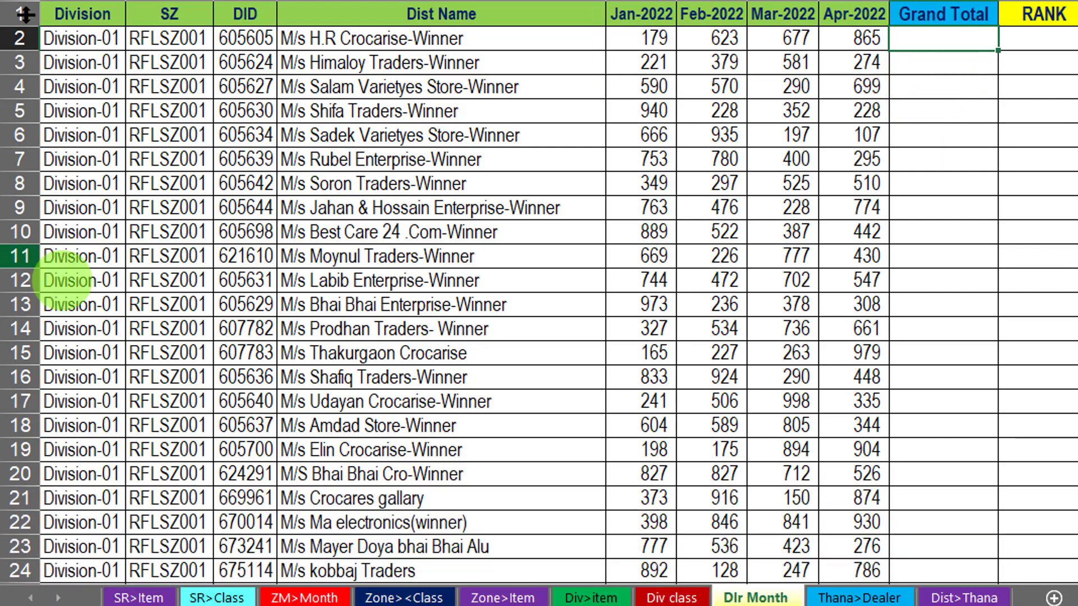
pyautogui.write('=sum')
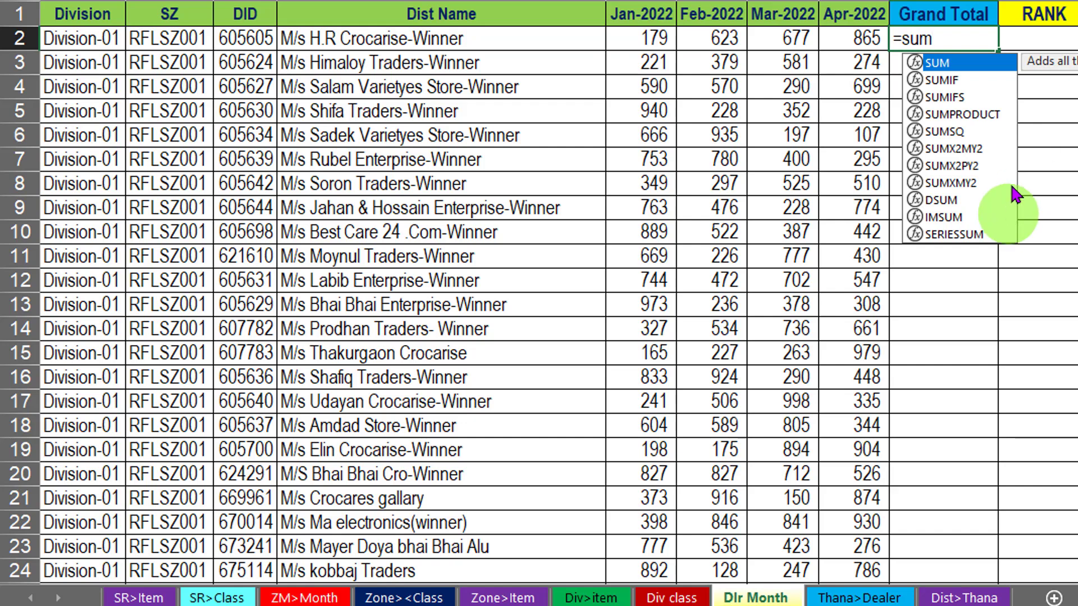
pyautogui.doubleClick(986, 64)
pyautogui.moveTo(631, 37); pyautogui.dragTo(843, 36)
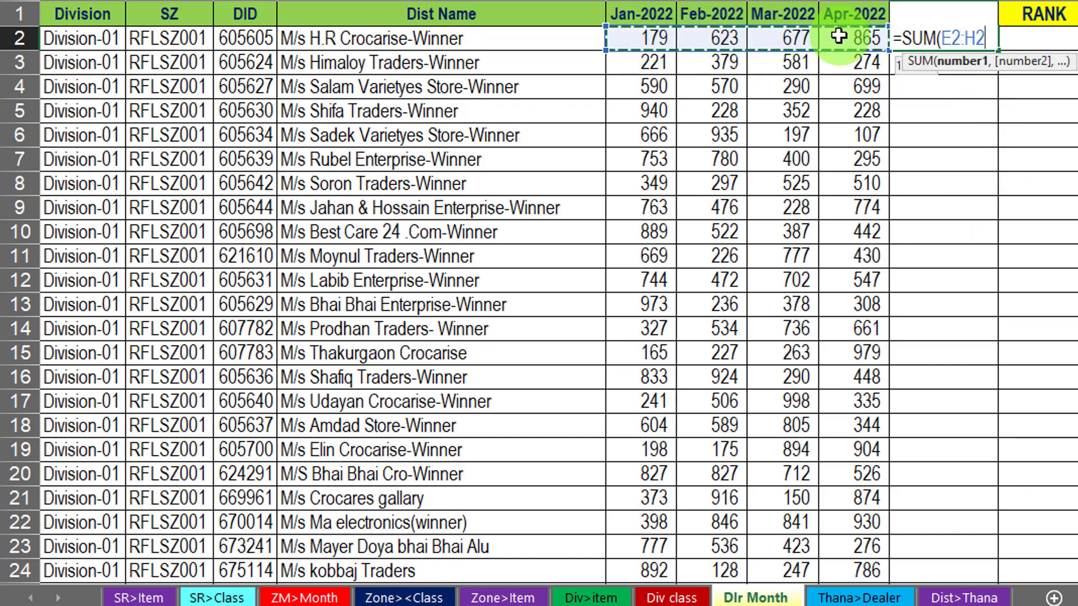
pyautogui.press('Return')
# Fill the SUM formula from the first dealer's row down the whole Grand Total column and check the filled rows.
pyautogui.click(970, 35)
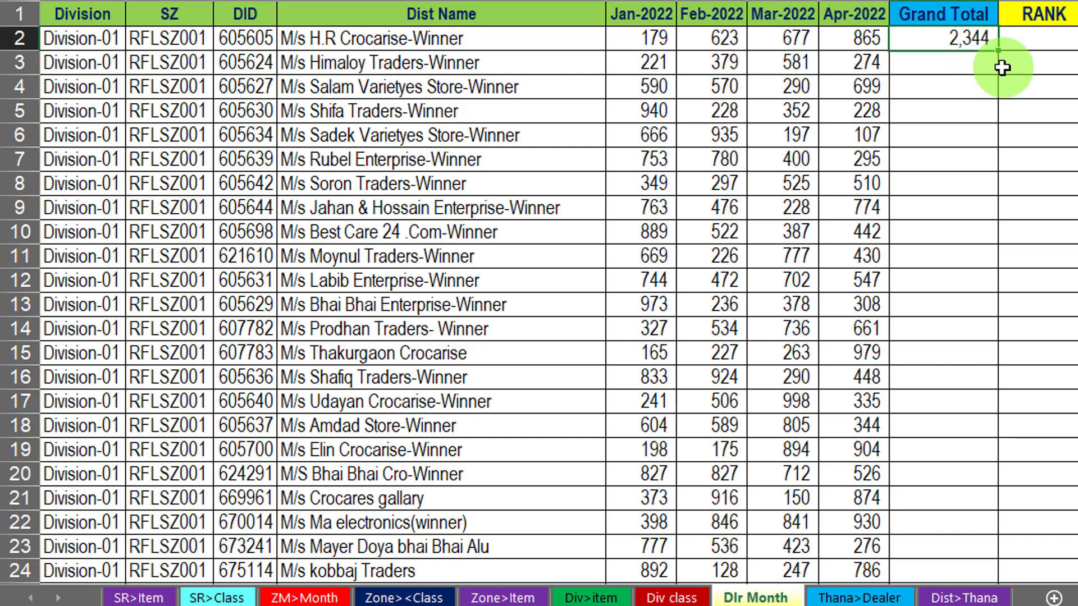
pyautogui.doubleClick(999, 51)
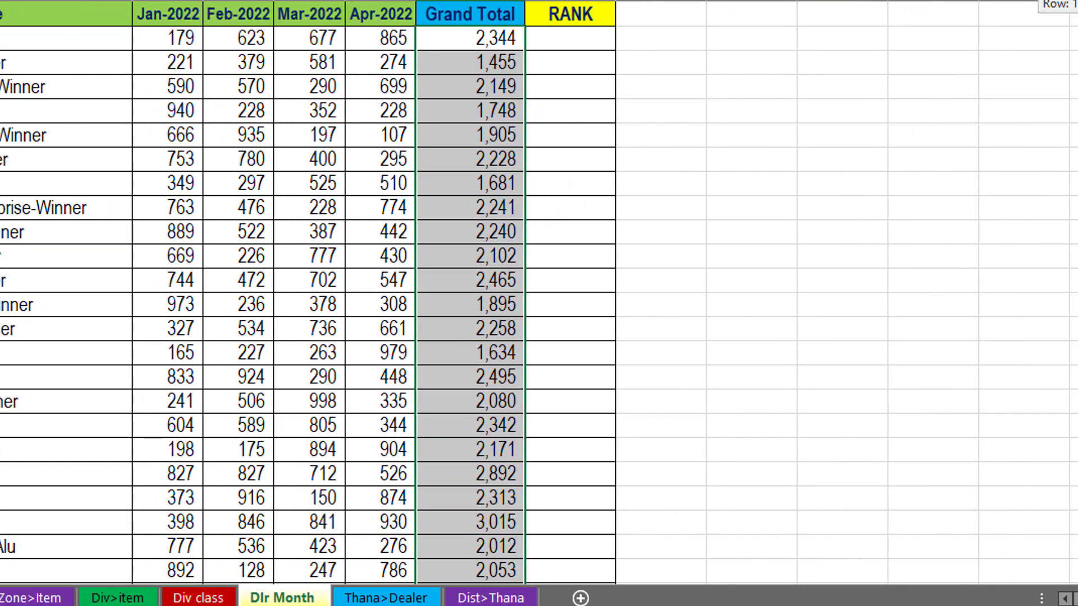
pyautogui.scroll(-20, 539, 292)
pyautogui.scroll(-20, 539, 292)
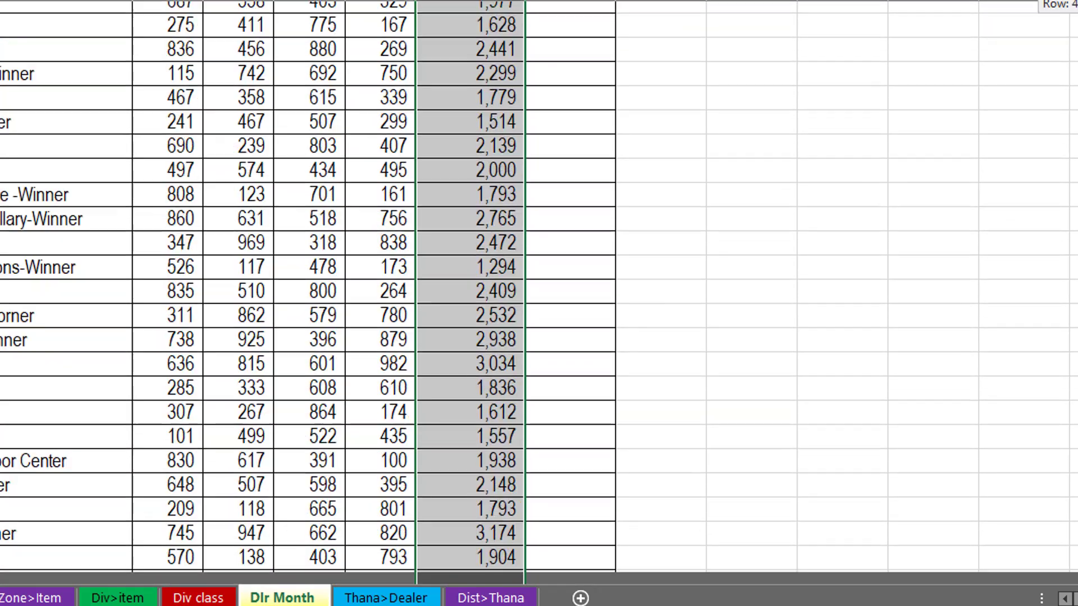
pyautogui.scroll(-20, 539, 292)
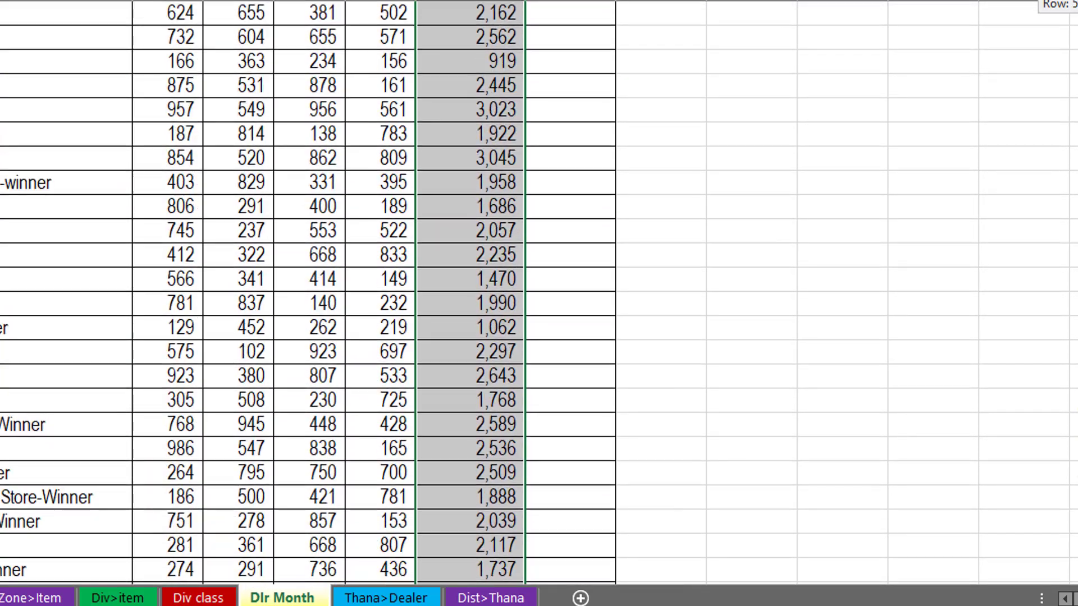
pyautogui.scroll(20, 539, 292)
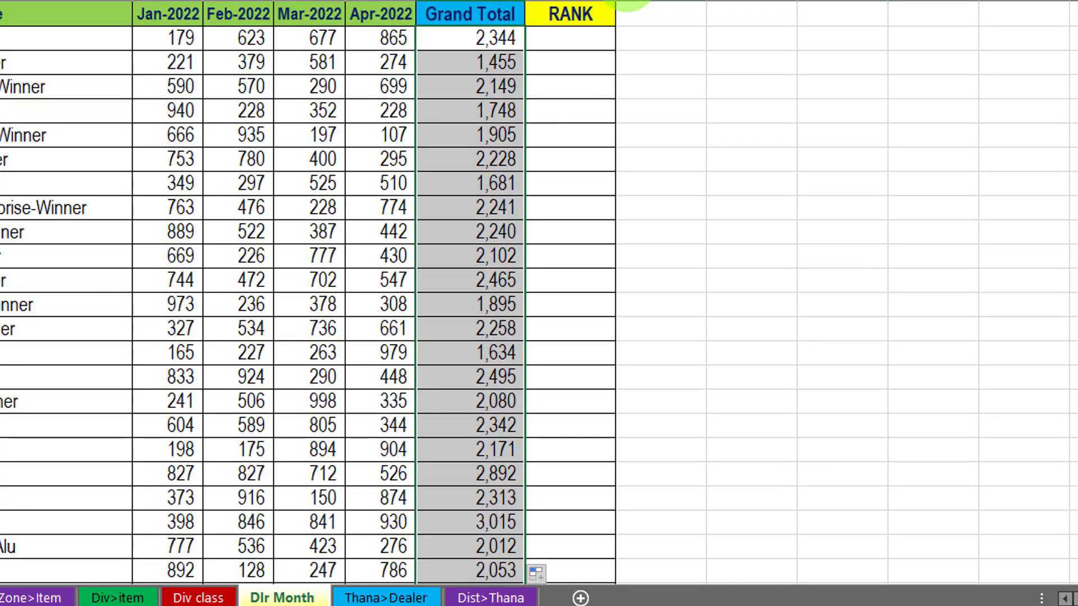
# Start a RANK formula in the first dealer's RANK cell, using Grand Total cell I2 as the number.
pyautogui.click(555, 37)
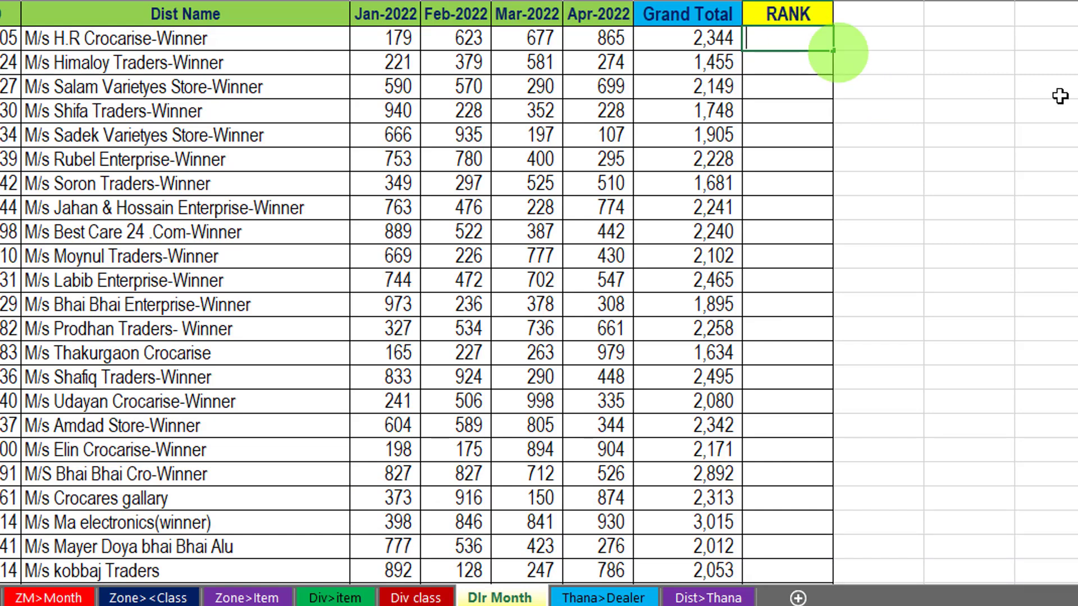
pyautogui.write('=')
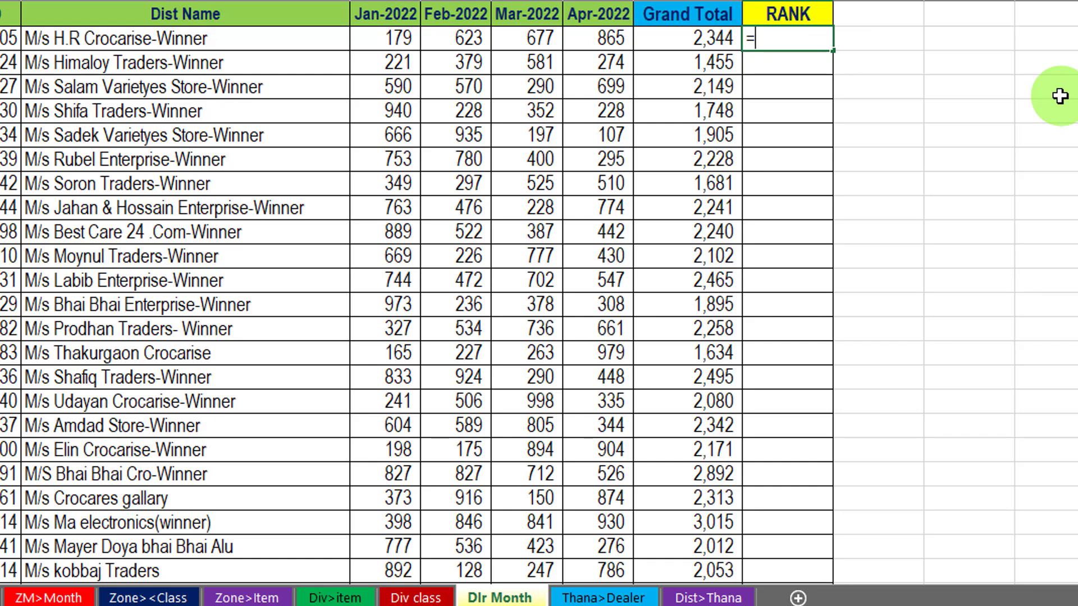
pyautogui.write('ra')
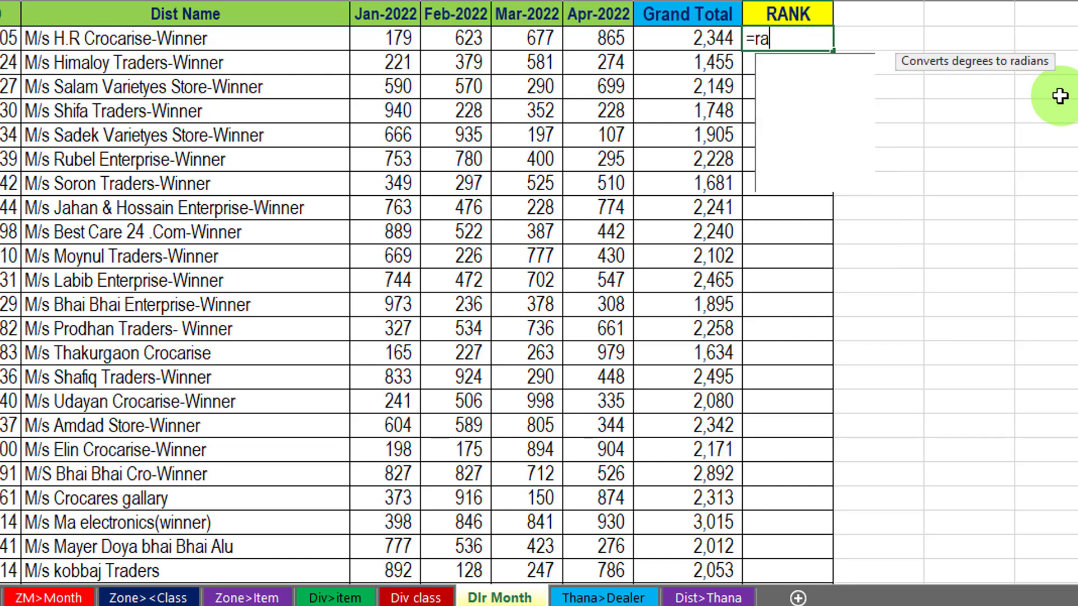
pyautogui.write('nk')
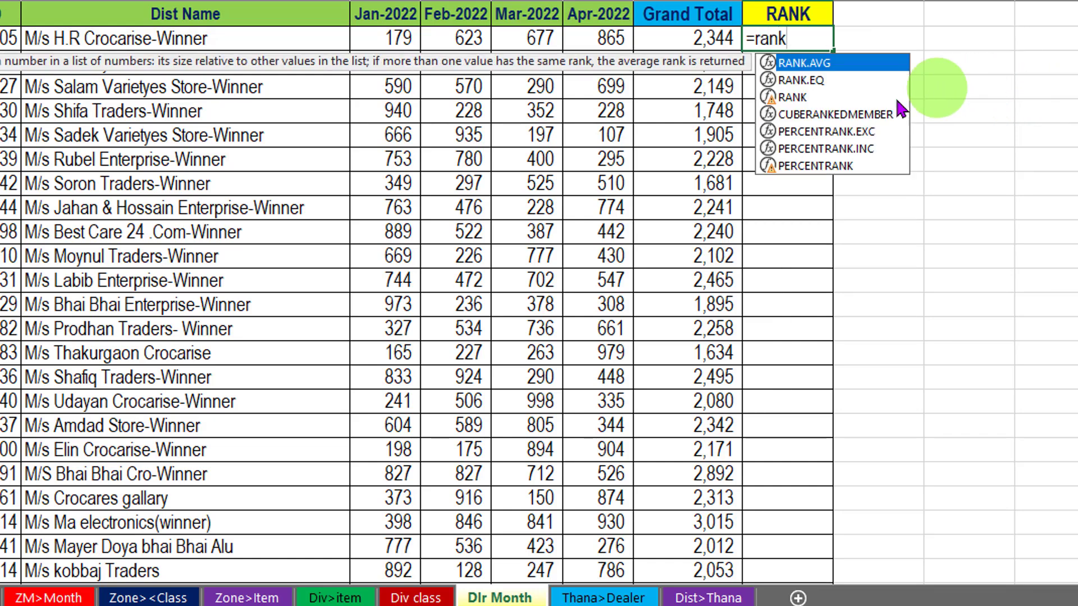
pyautogui.doubleClick(808, 98)
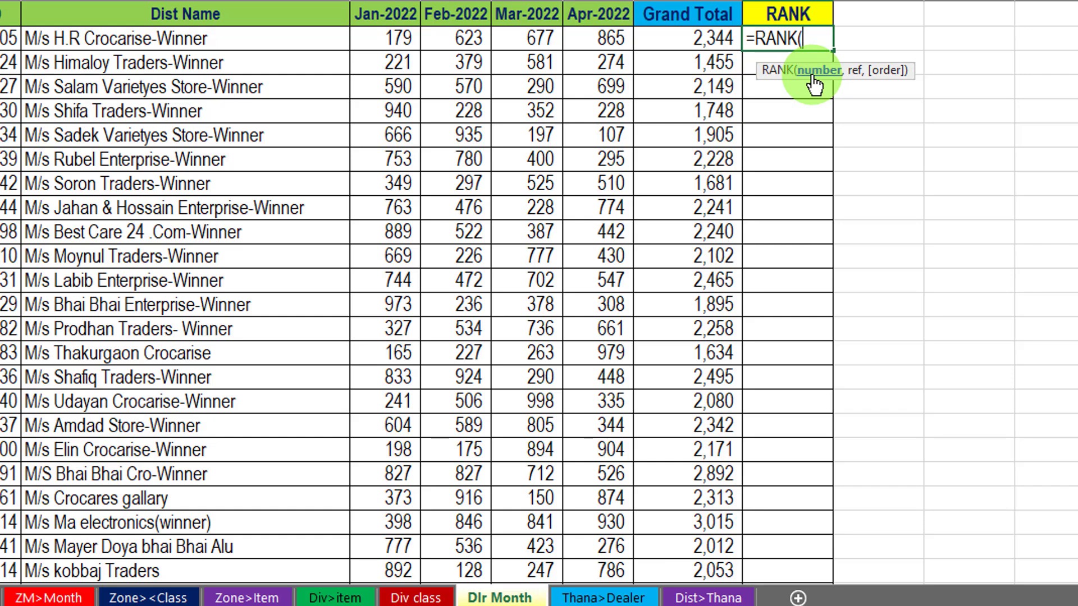
pyautogui.click(702, 37)
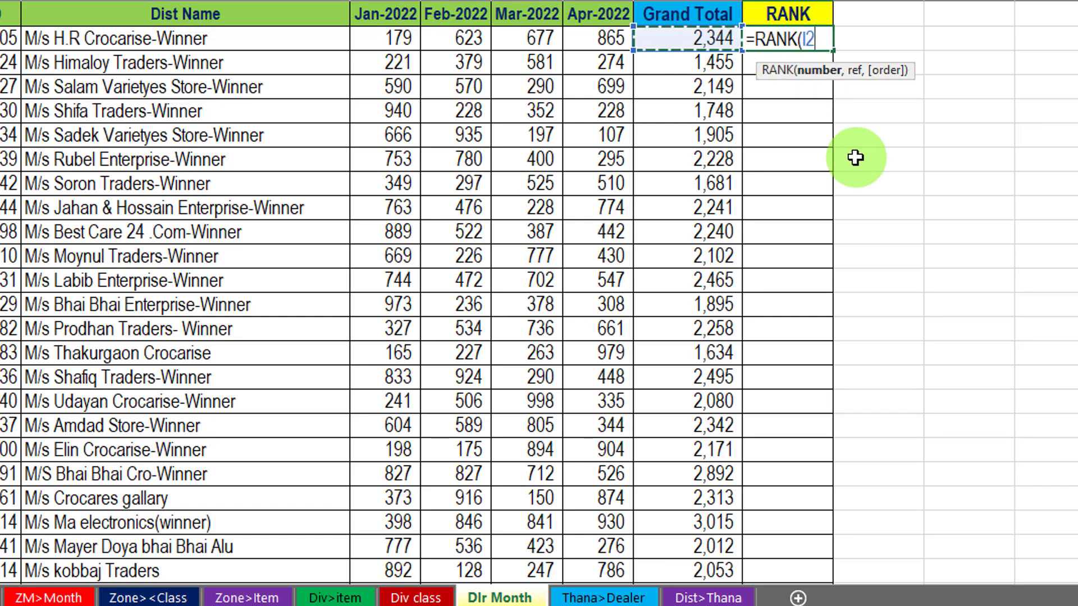
pyautogui.write(',')
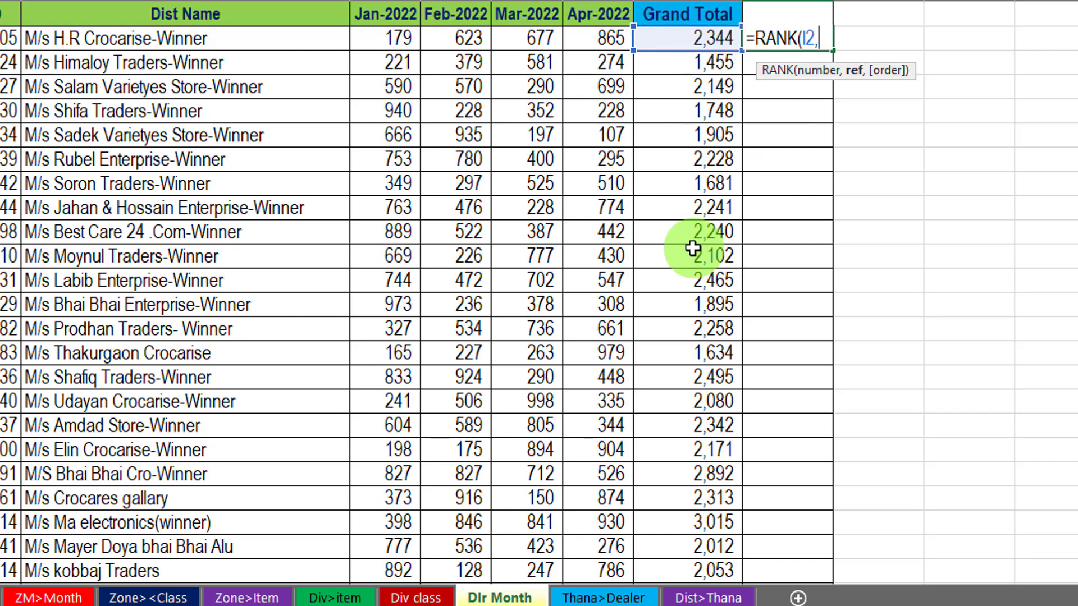
# Set the RANK formula's reference to the Grand Total range I2:I605 and make it absolute as $I$2:$I$605.
pyautogui.click(707, 34)
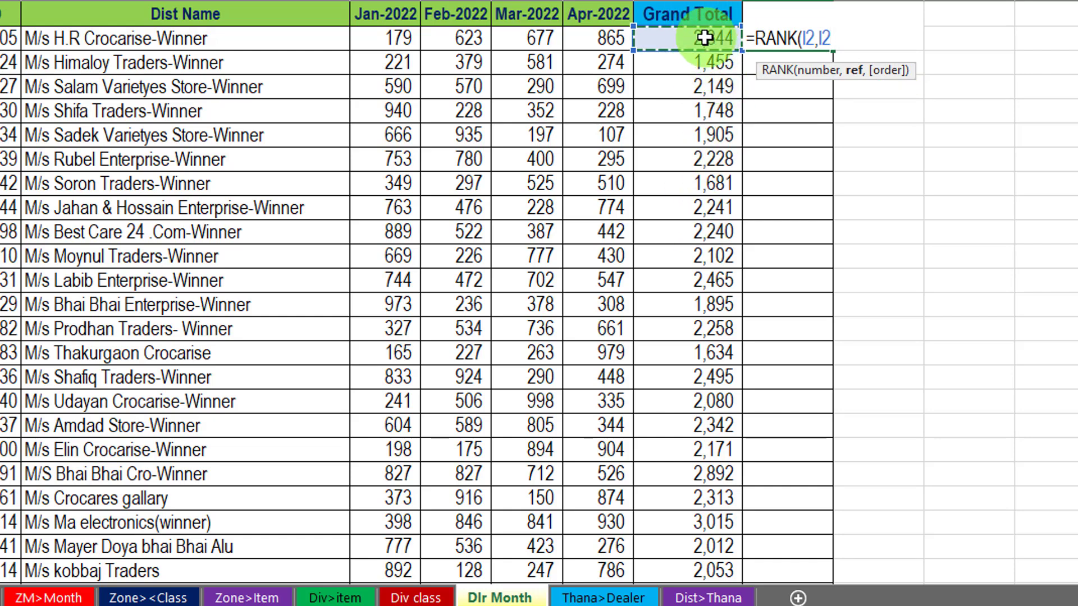
pyautogui.hotkey('ctrl', 'shift', 'Down')
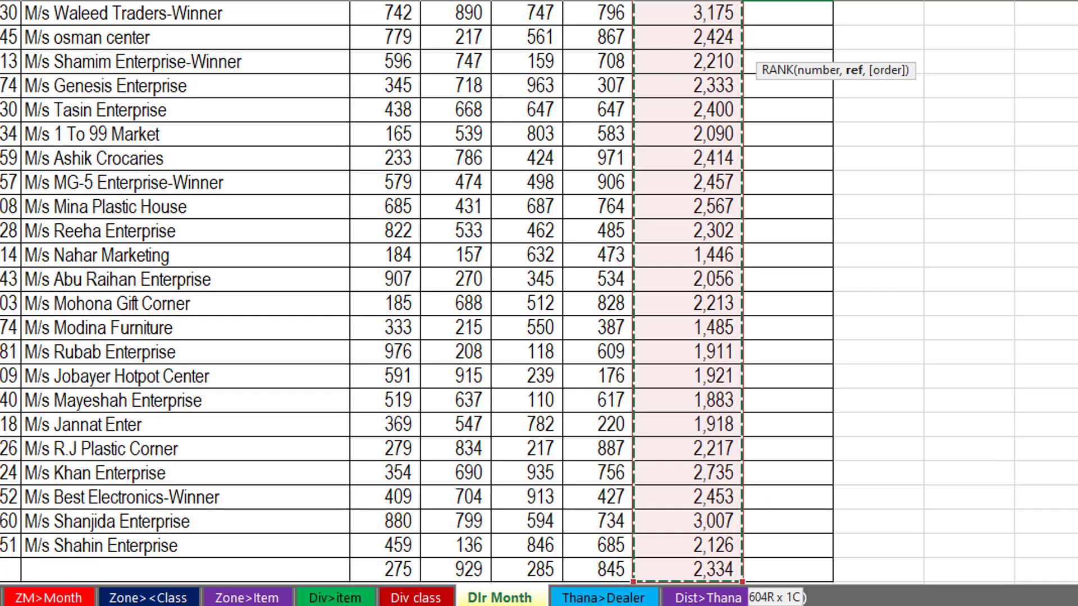
pyautogui.scroll(20, 539, 303)
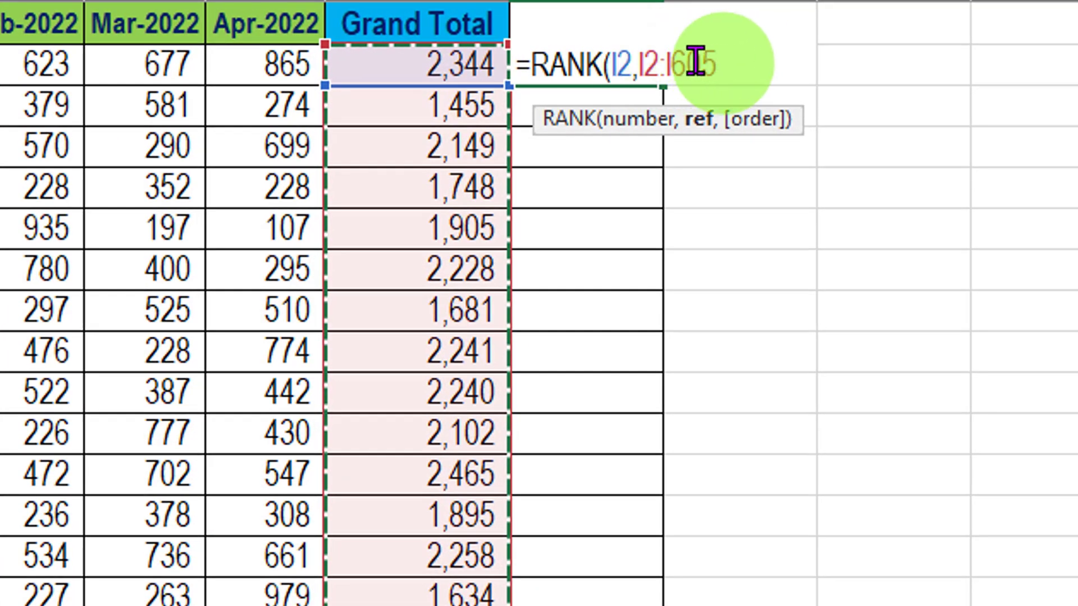
pyautogui.moveTo(715, 62); pyautogui.dragTo(641, 55)
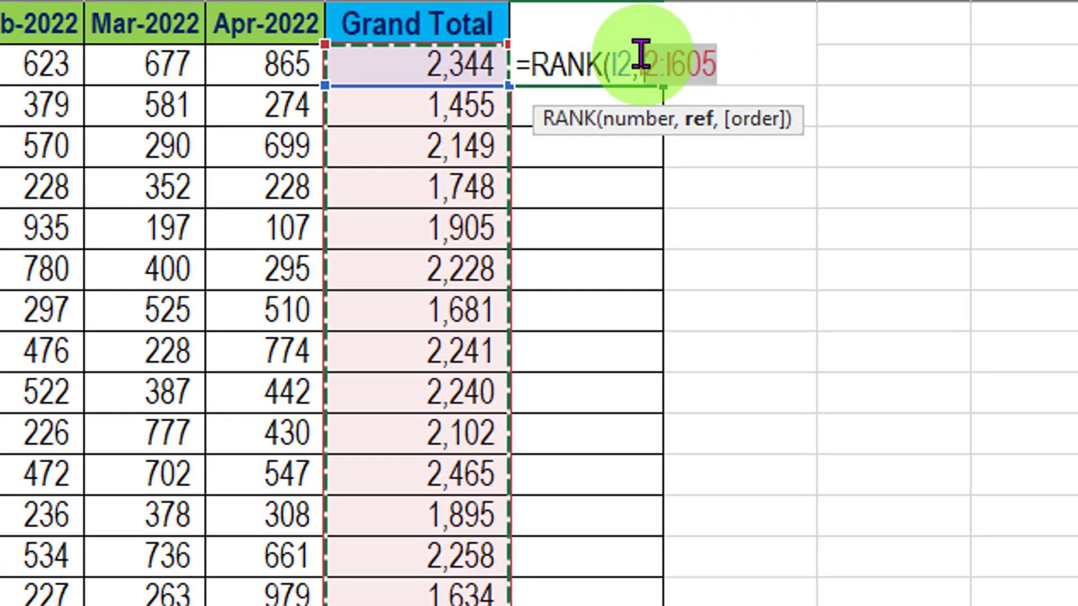
pyautogui.click(711, 70)
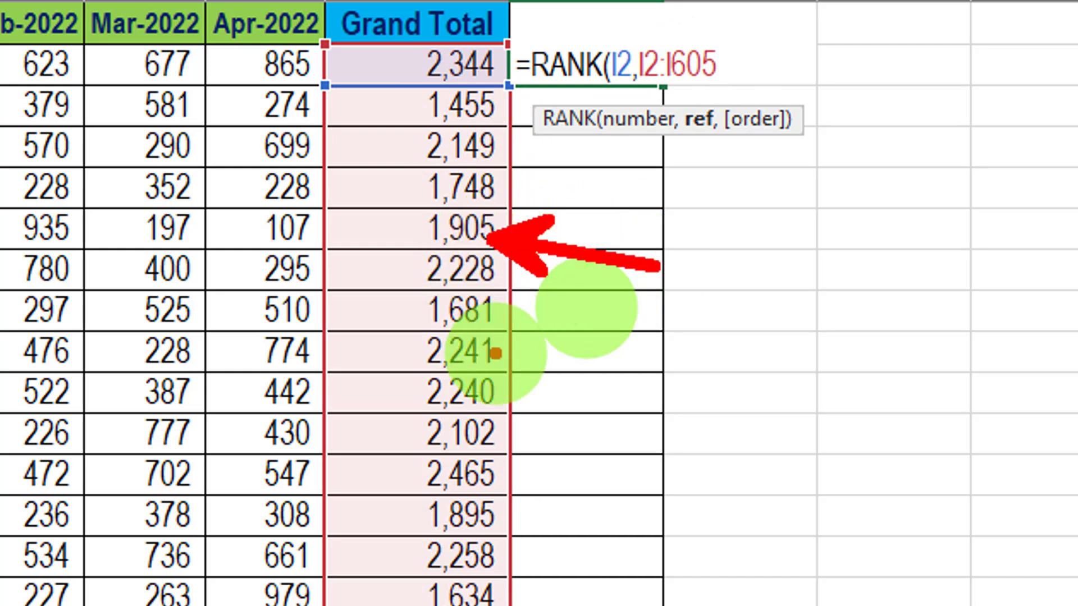
pyautogui.moveTo(514, 458); pyautogui.dragTo(758, 508)
pyautogui.press('Escape')
pyautogui.moveTo(638, 56); pyautogui.dragTo(728, 63)
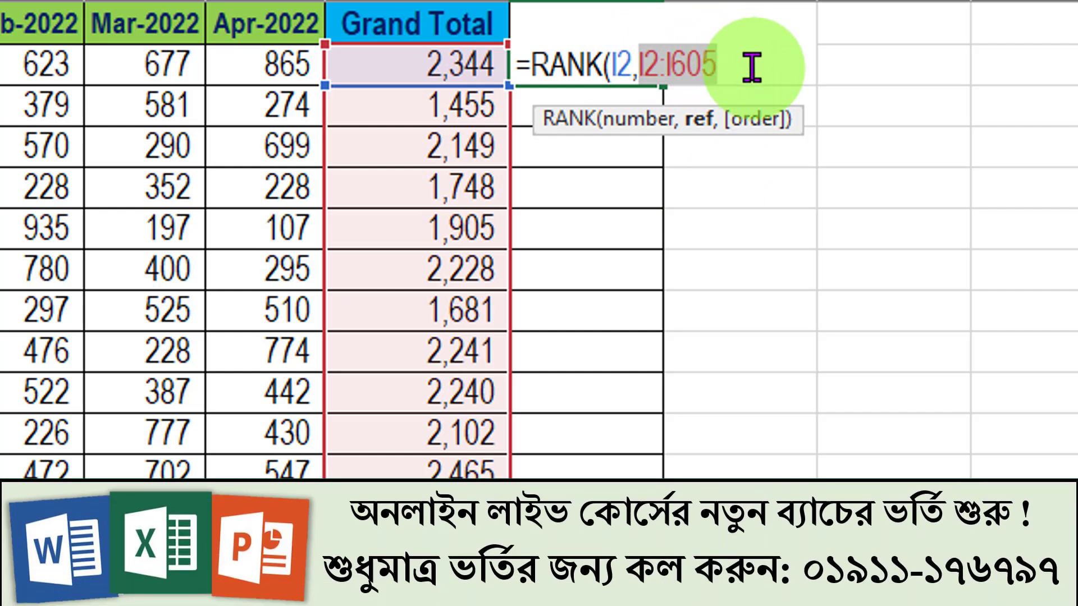
pyautogui.press('F4')
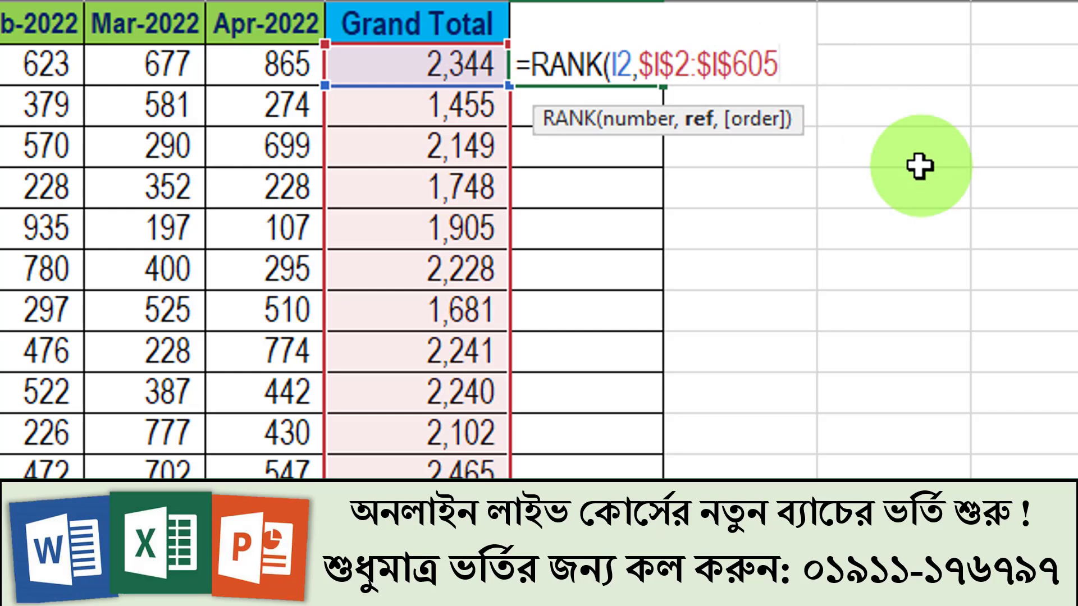
# Set the RANK formula's order argument to 0 - Descending and complete the formula.
pyautogui.write(',')
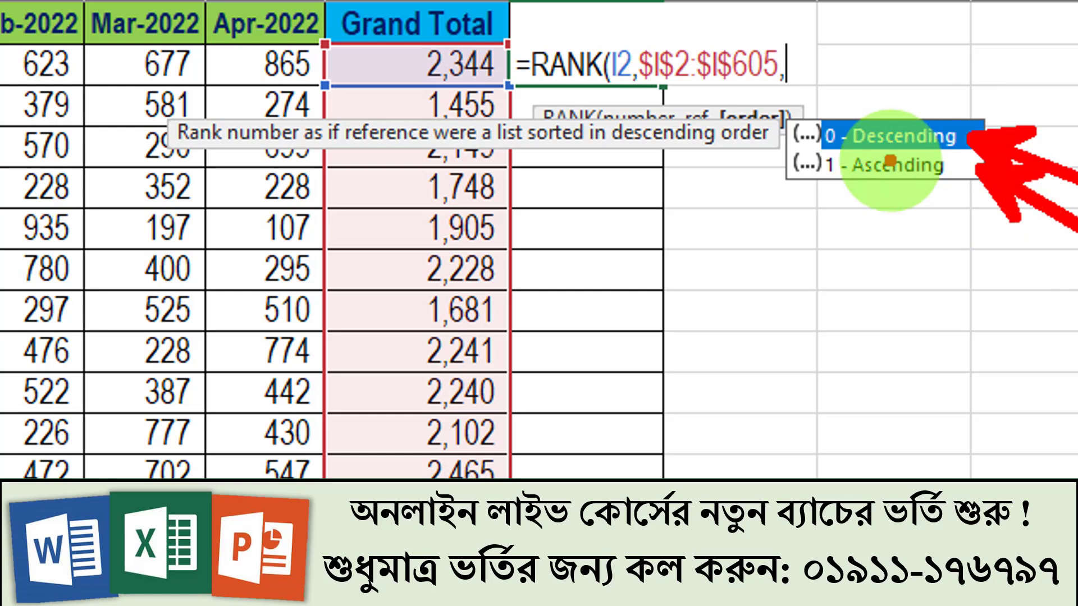
pyautogui.press('Escape')
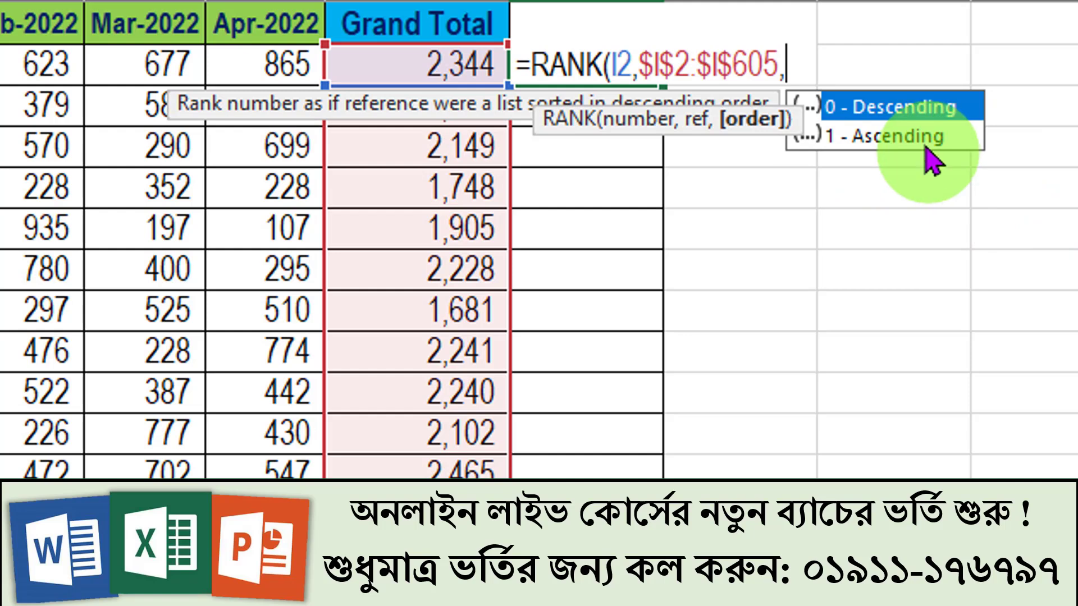
pyautogui.doubleClick(899, 108)
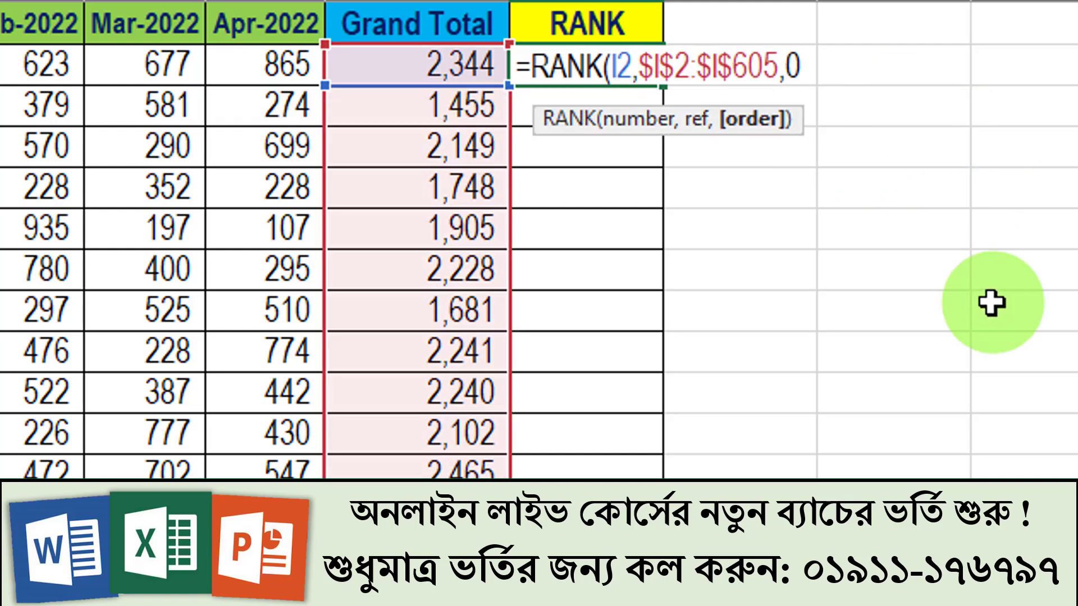
pyautogui.write(')')
pyautogui.press('Return')
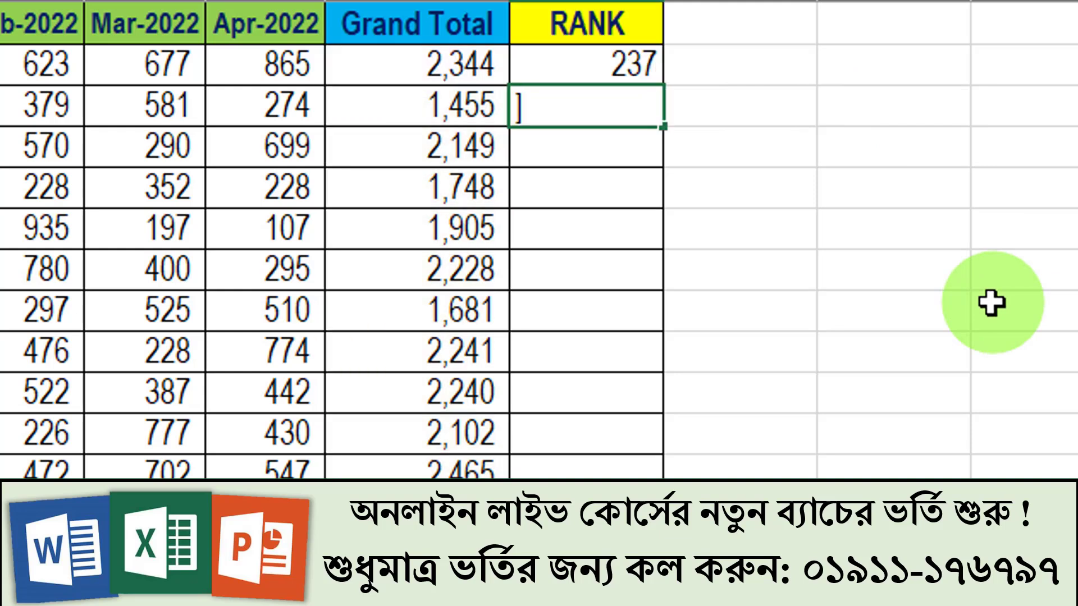
# Fill the RANK formula from the first dealer's row down the whole RANK column.
pyautogui.click(477, 66)
pyautogui.click(640, 73)
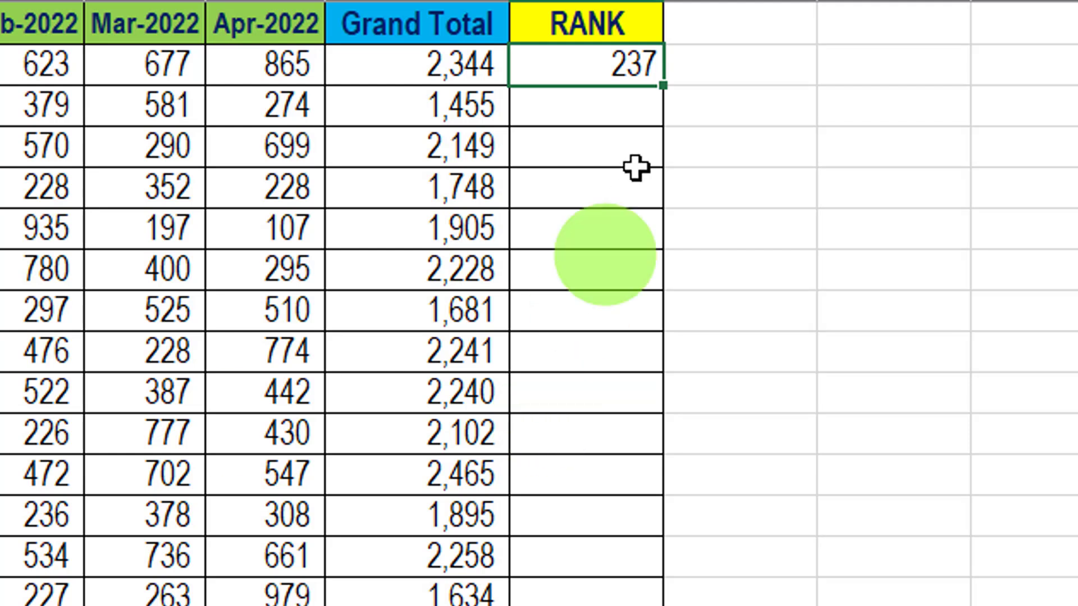
pyautogui.doubleClick(665, 86)
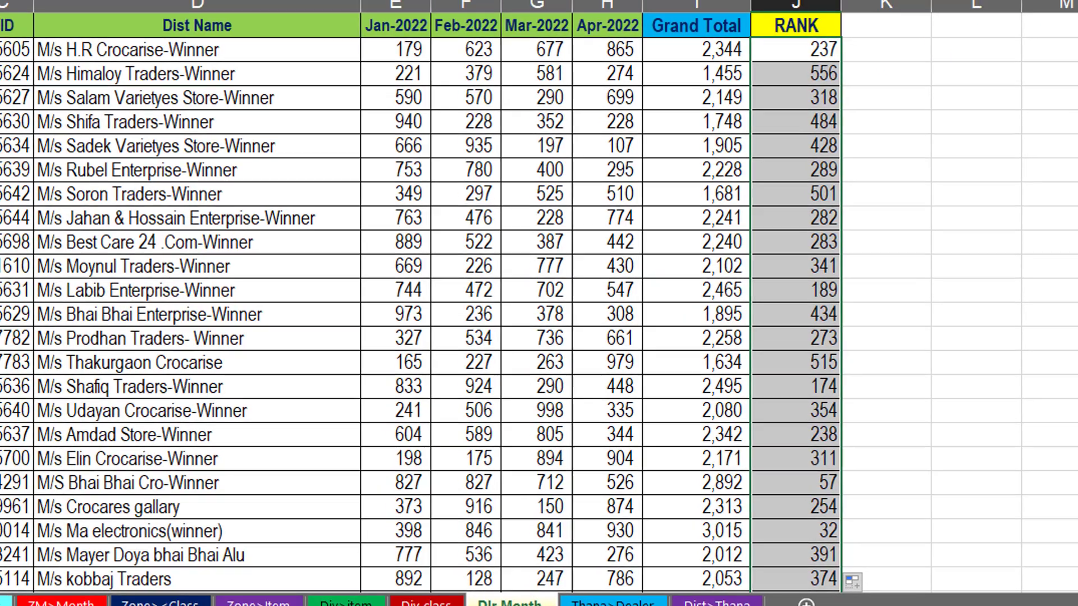
# Add filters to the header row A1:J1, from Division to RANK.
pyautogui.moveTo(35, 174); pyautogui.dragTo(949, 221)
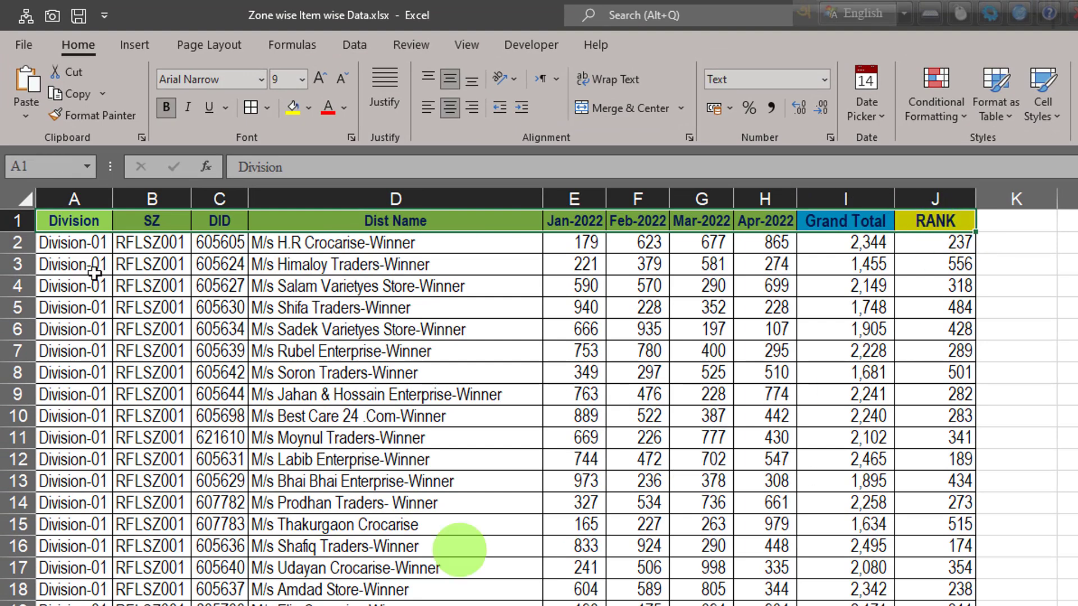
pyautogui.click(356, 45)
pyautogui.click(597, 84)
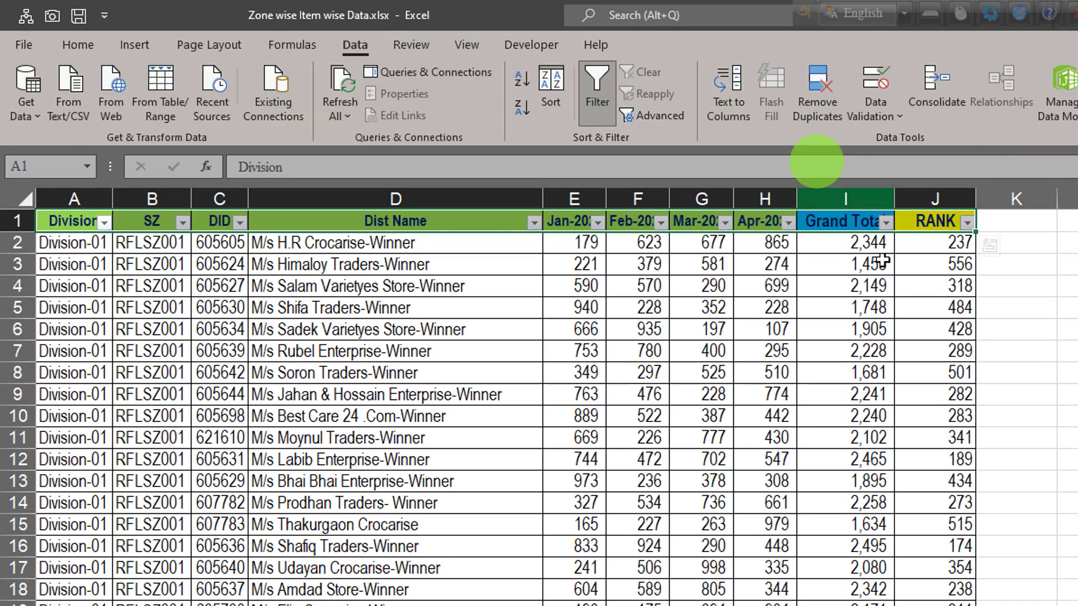
# Filter the RANK column to show only ranks 1, 2, 3, 4, 5, 7, 8, 9 and 10.
pyautogui.click(967, 224)
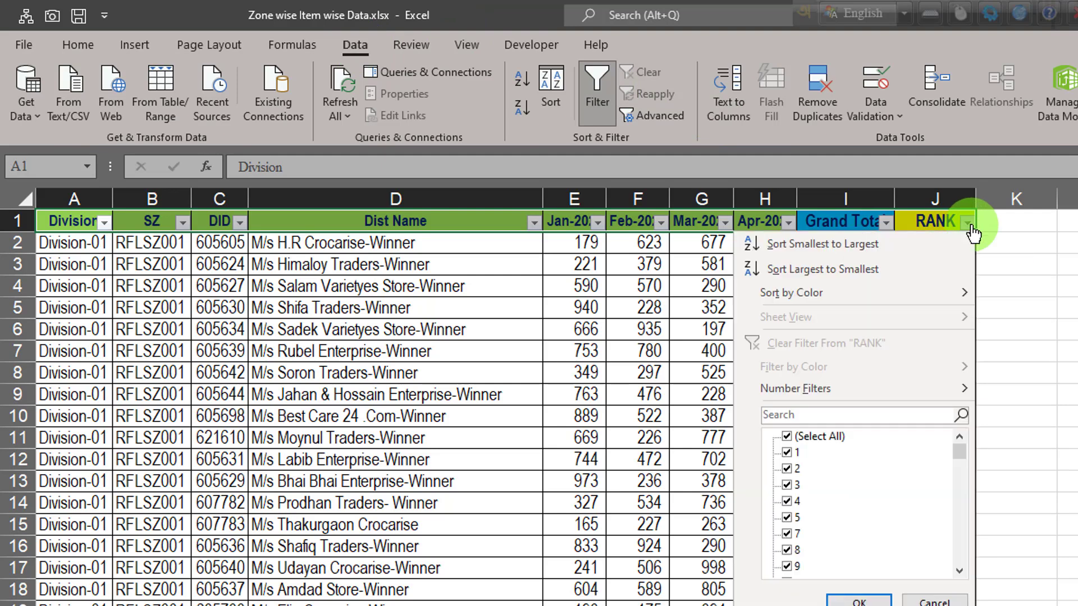
pyautogui.click(808, 438)
pyautogui.click(796, 452)
pyautogui.click(796, 469)
pyautogui.click(797, 485)
pyautogui.click(796, 501)
pyautogui.click(796, 518)
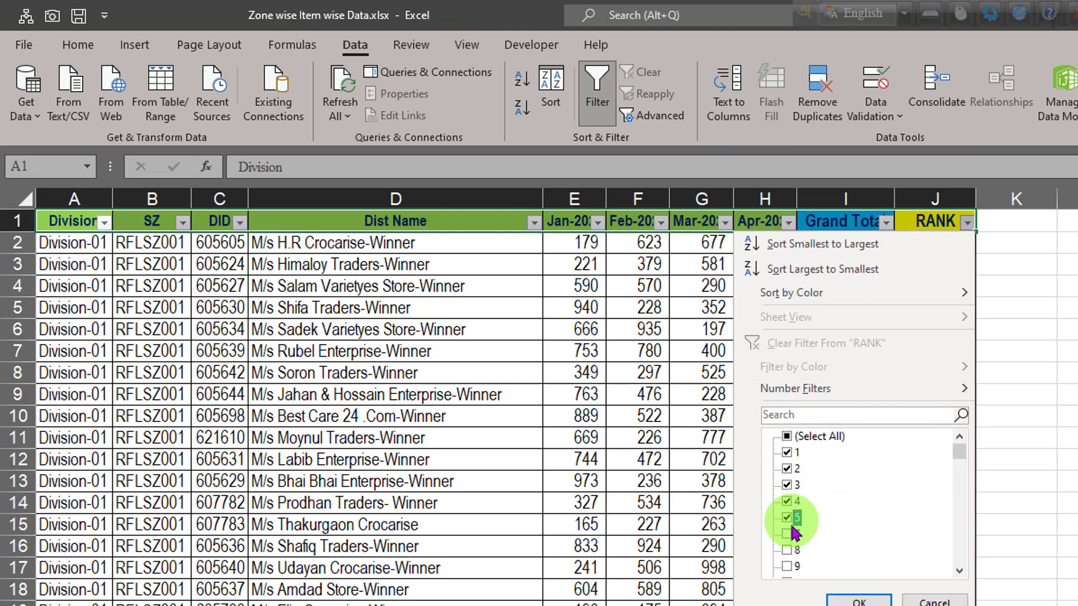
pyautogui.click(797, 534)
pyautogui.click(796, 550)
pyautogui.click(797, 566)
pyautogui.scroll(-1, 817, 564)
pyautogui.click(798, 566)
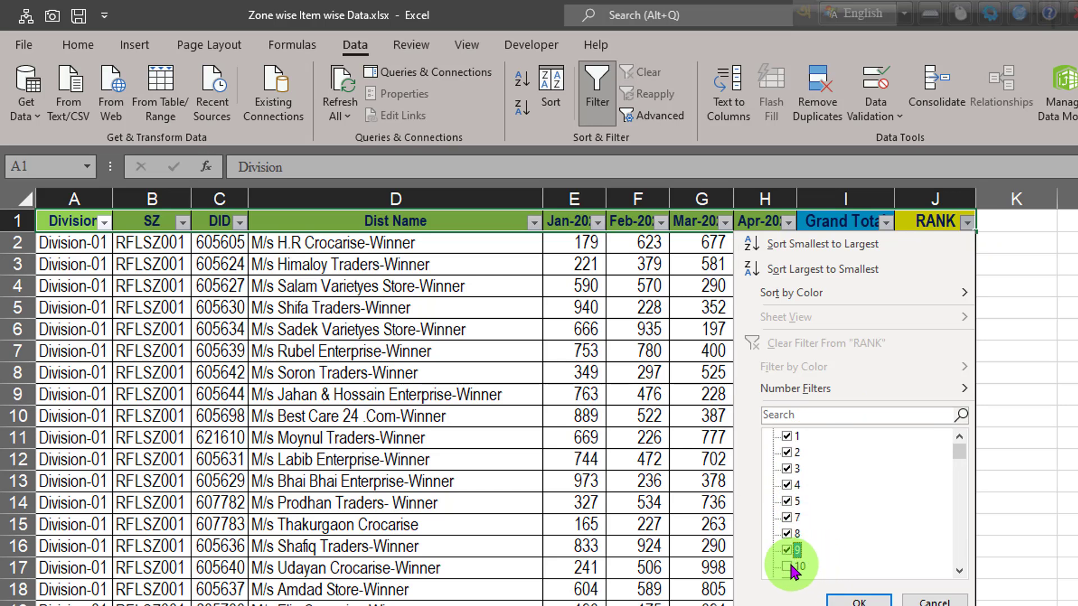
pyautogui.click(859, 602)
pyautogui.click(936, 308)
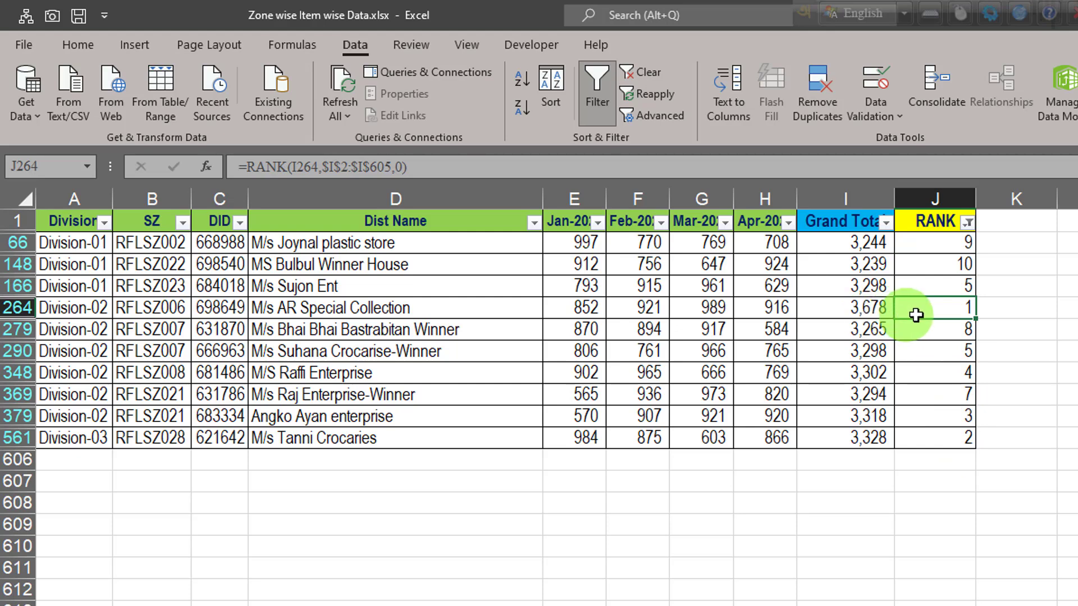
pyautogui.click(946, 439)
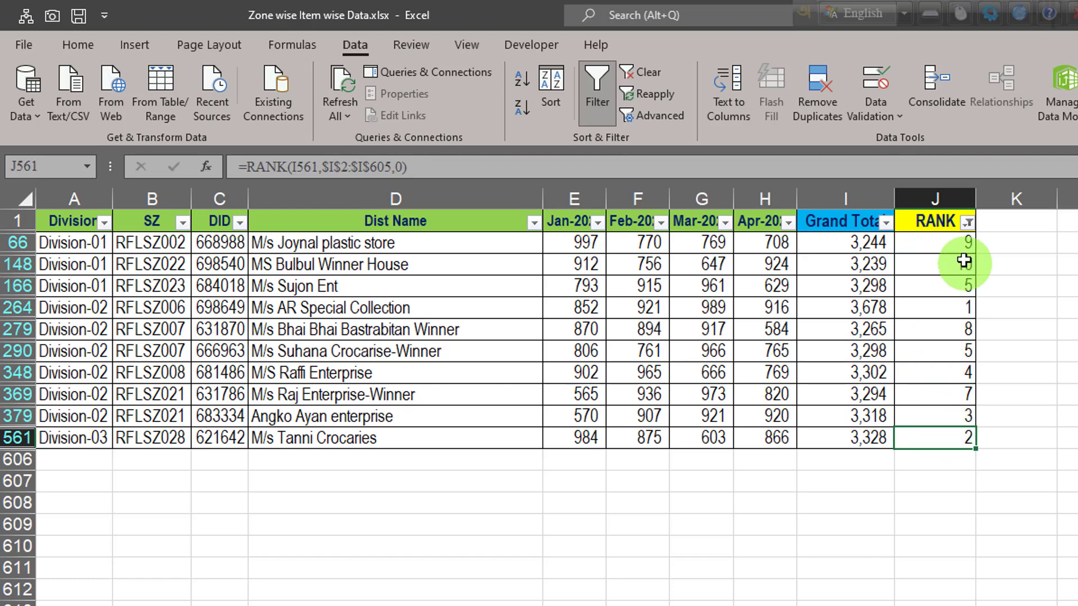
# Clear the RANK column's filter by selecting all values so every dealer row is shown.
pyautogui.click(967, 222)
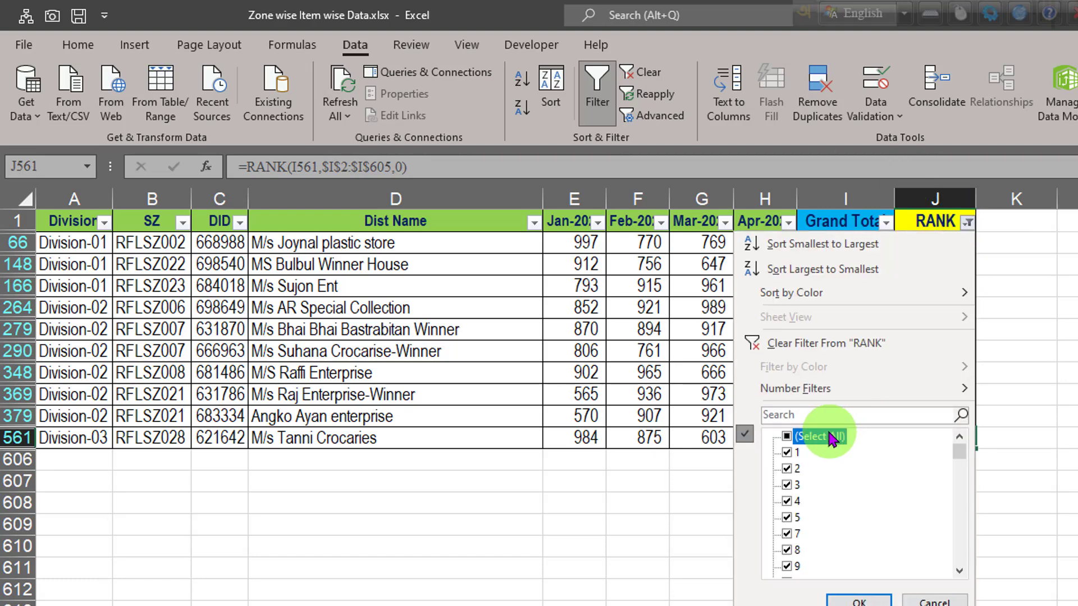
pyautogui.click(859, 602)
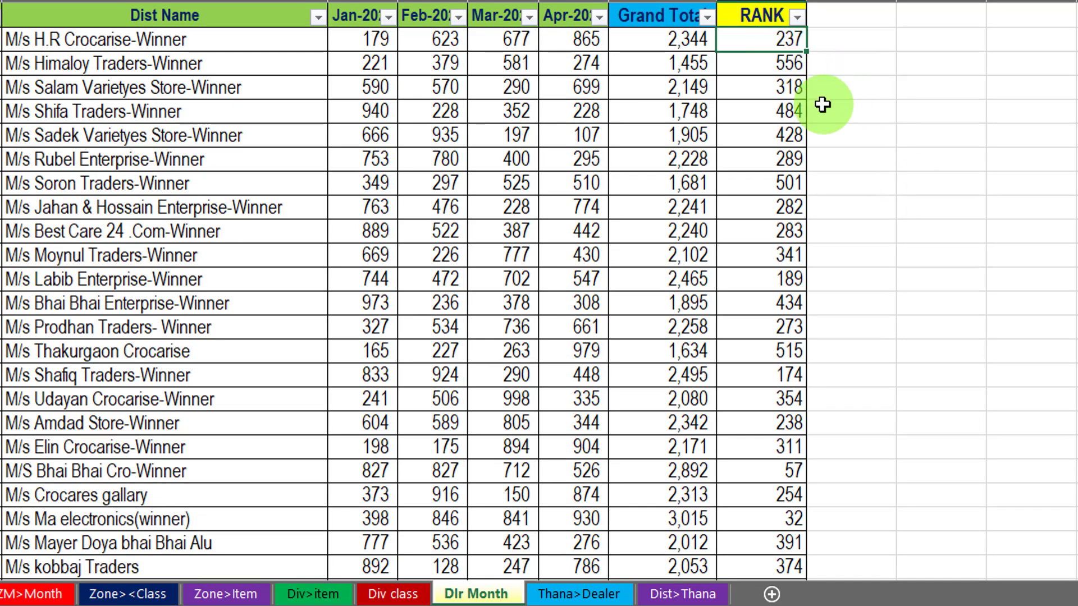
# Copy the first dealer's January to April figures down into the second dealer's row, and compare the two dealers' RANK cells.
pyautogui.click(690, 39)
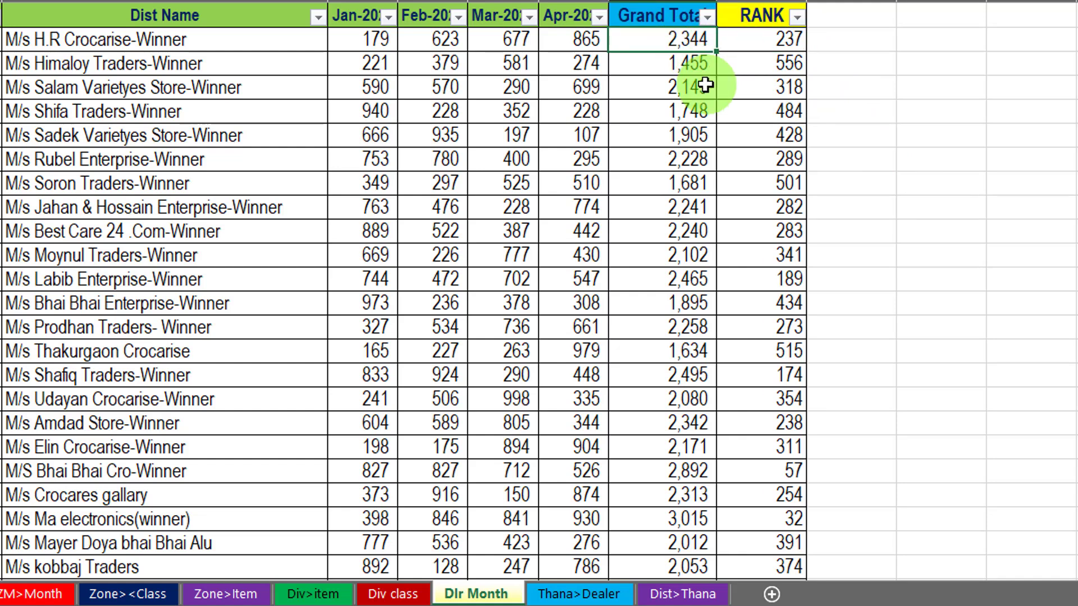
pyautogui.click(665, 69)
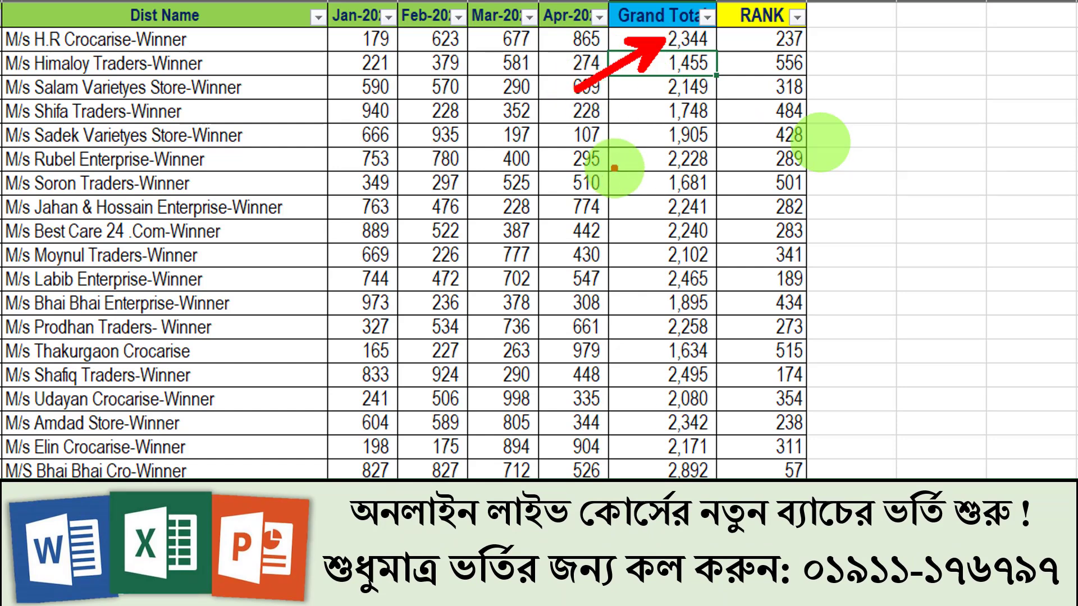
pyautogui.moveTo(368, 40)
pyautogui.mouseDown()
pyautogui.moveTo(584, 39)
pyautogui.moveTo(612, 67)
pyautogui.mouseUp()
pyautogui.click(674, 62)
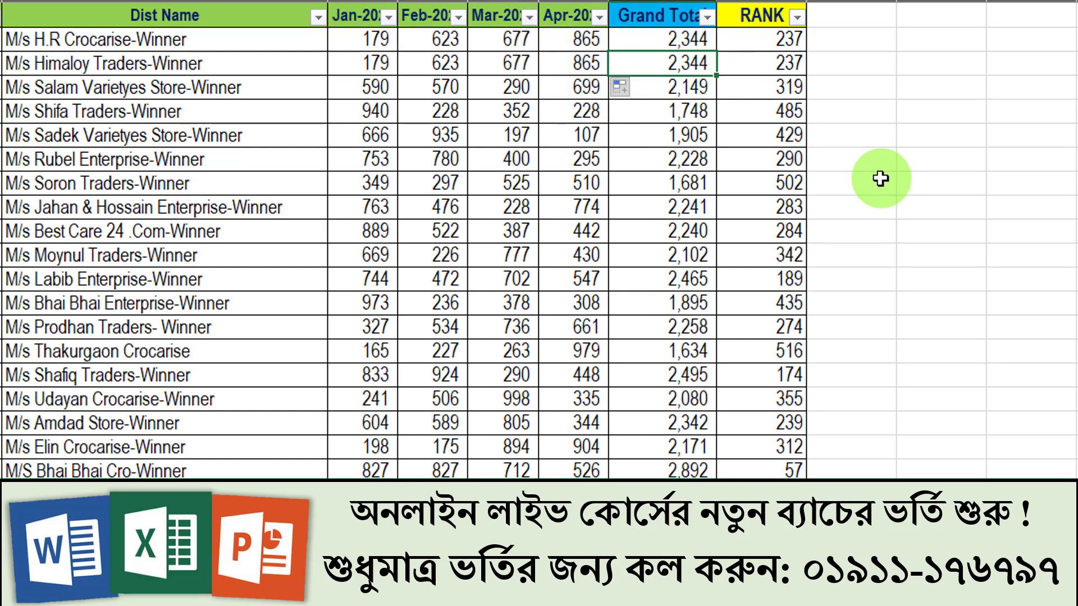
pyautogui.click(797, 39)
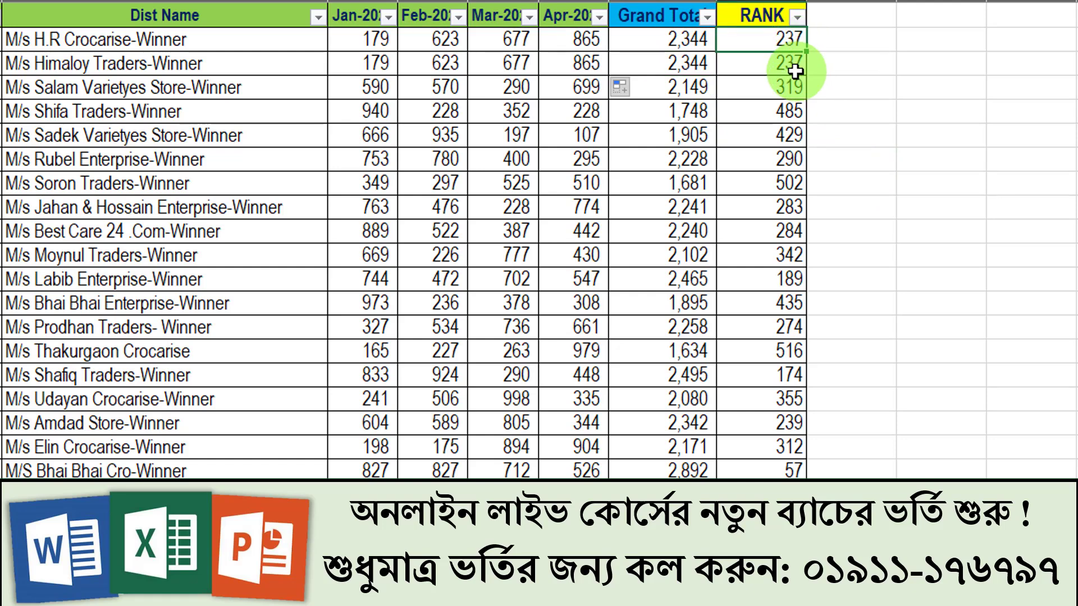
pyautogui.click(796, 68)
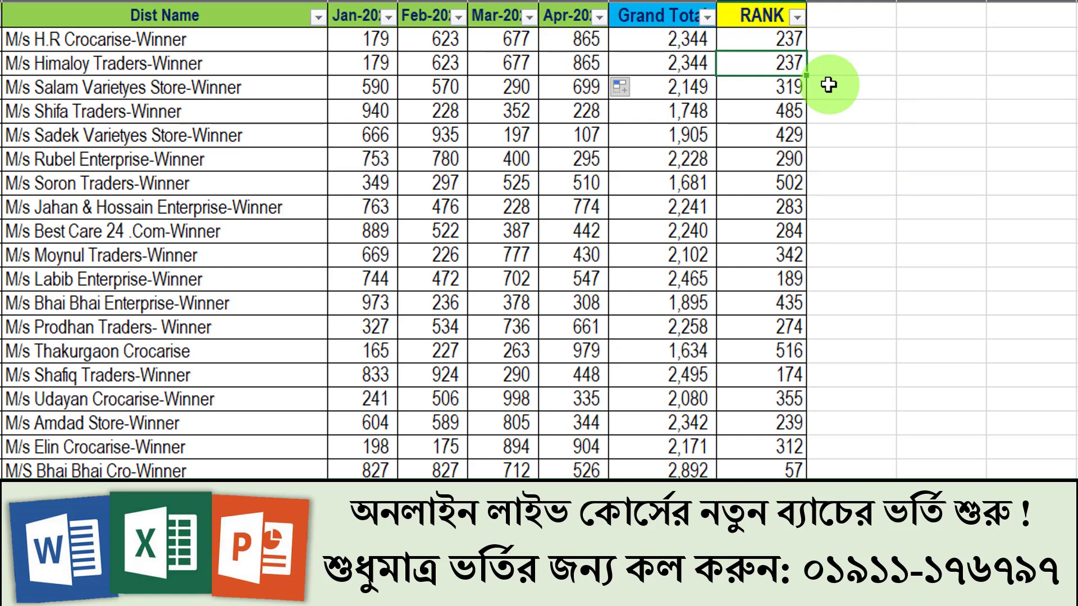
# Examine the RANK column's filter list for skipped rank numbers, and close it without applying a filter.
pyautogui.click(797, 19)
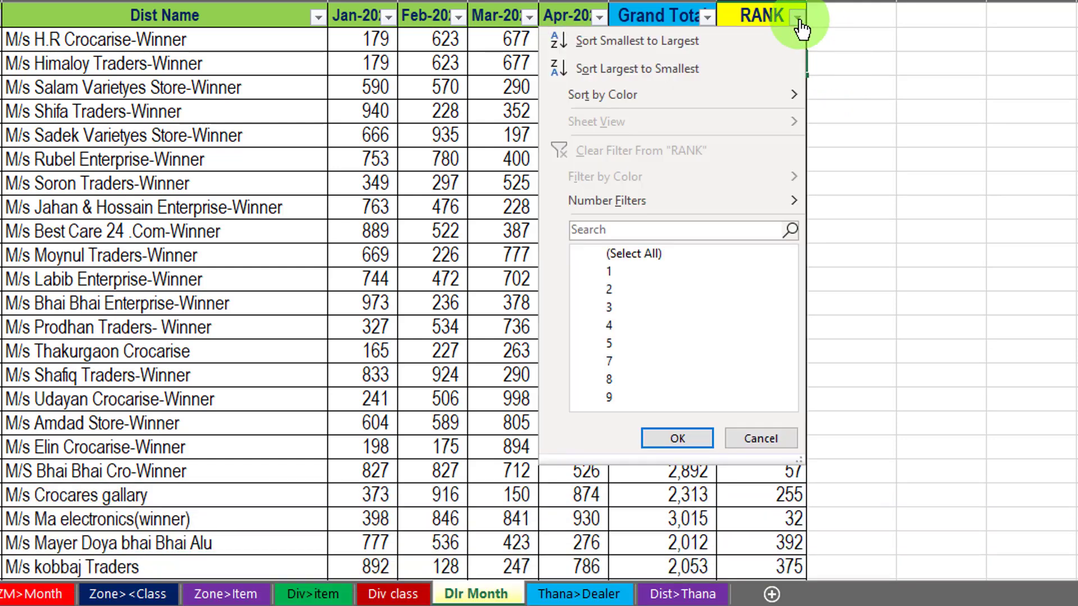
pyautogui.moveTo(786, 275); pyautogui.dragTo(788, 314)
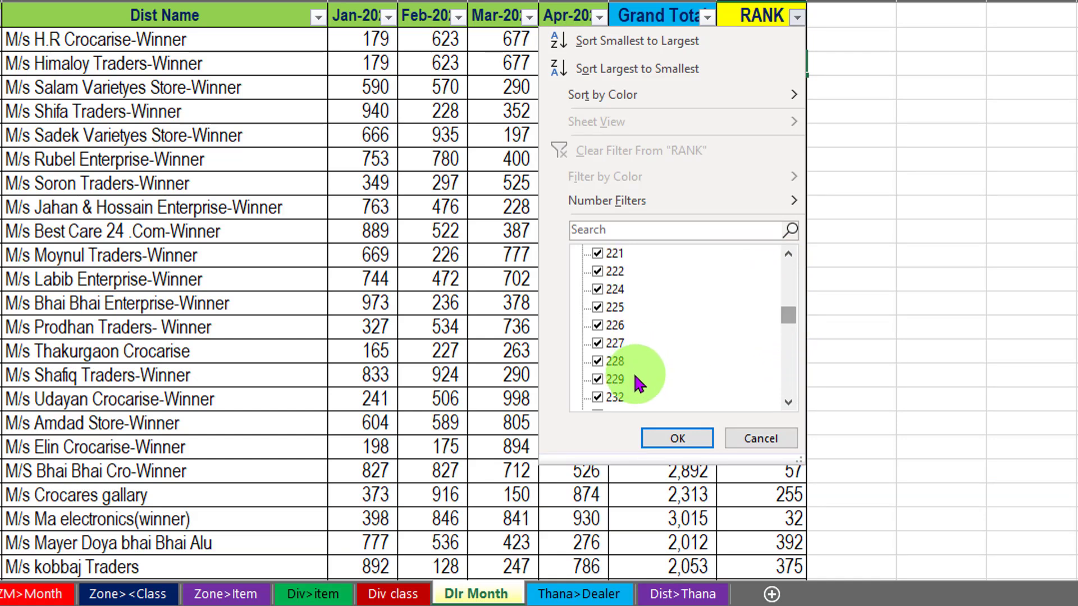
pyautogui.scroll(-1, 692, 374)
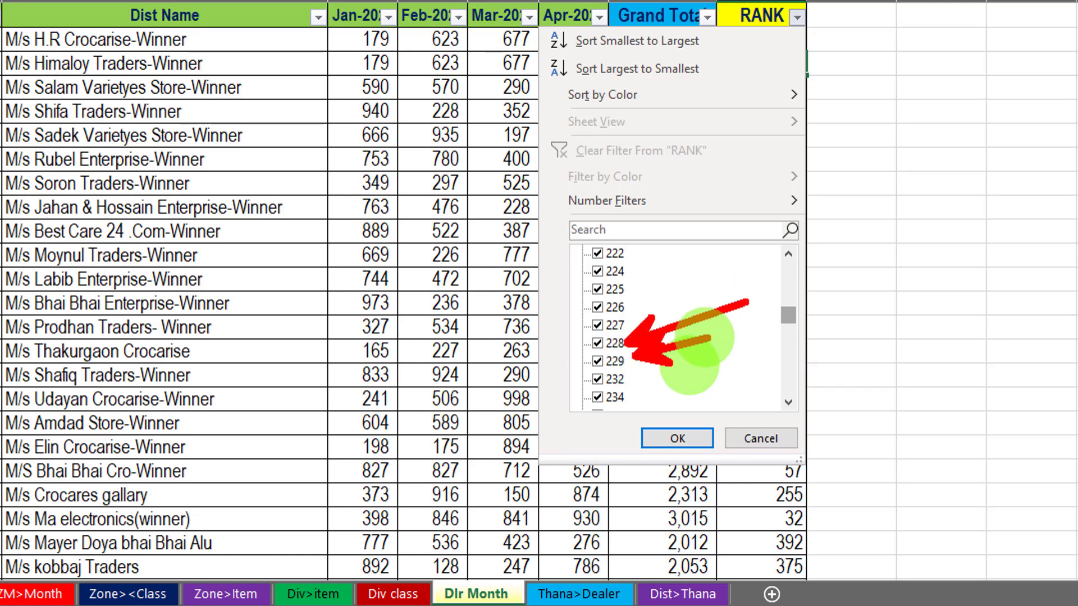
pyautogui.moveTo(635, 379); pyautogui.dragTo(779, 354)
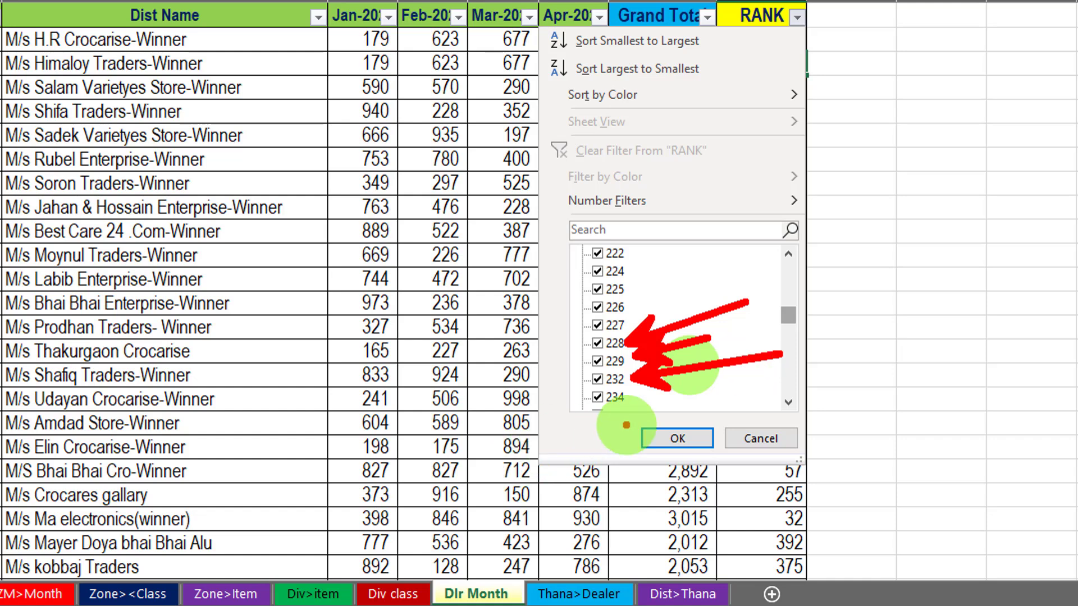
pyautogui.click(646, 438)
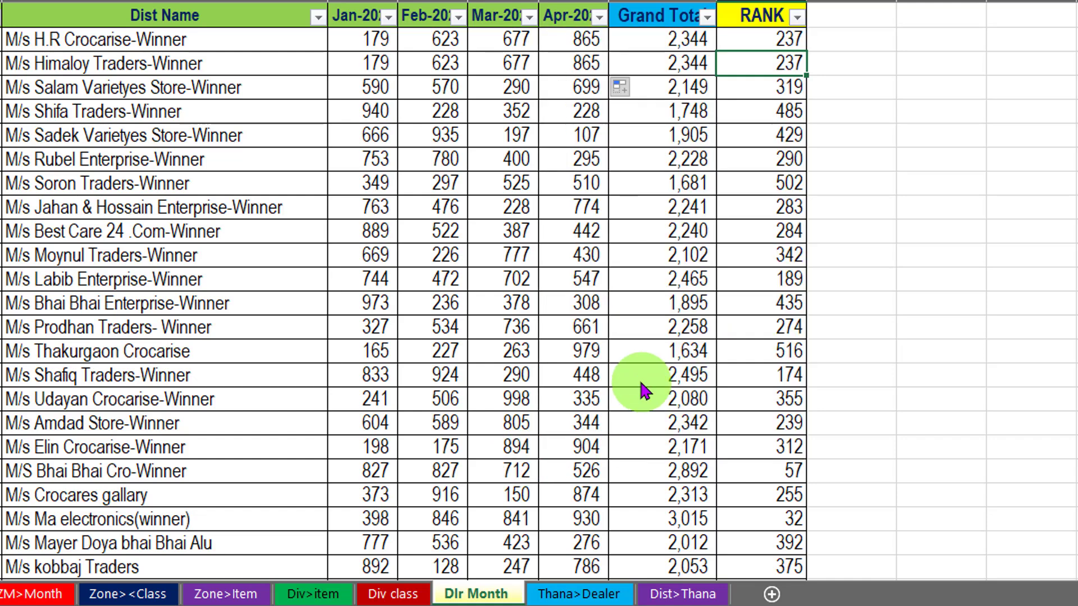
pyautogui.click(797, 17)
pyautogui.moveTo(797, 281); pyautogui.dragTo(787, 382)
pyautogui.click(770, 70)
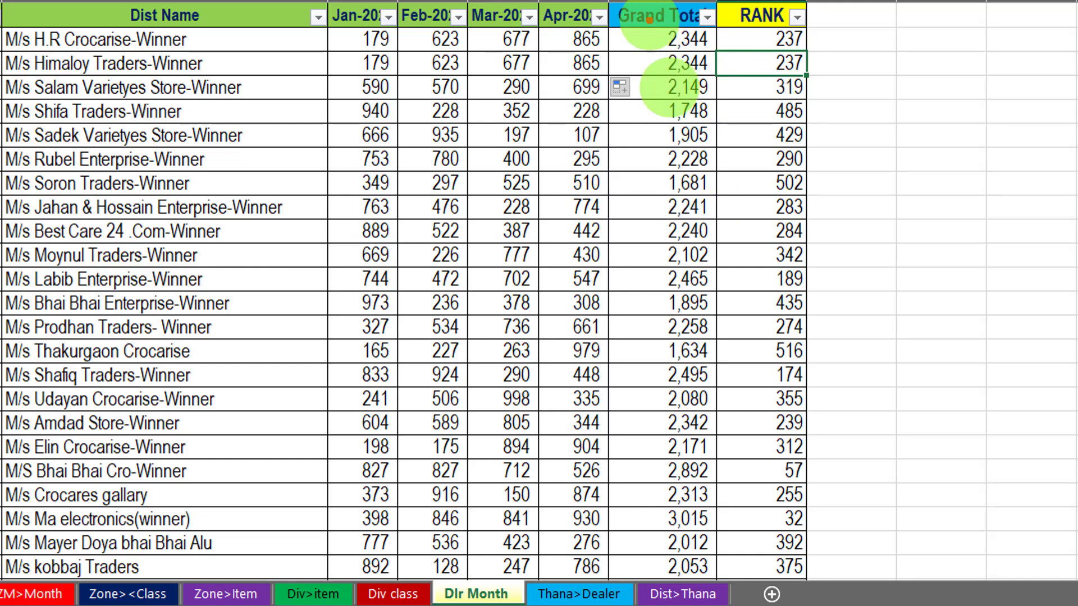
pyautogui.moveTo(647, 19); pyautogui.dragTo(741, 87)
pyautogui.moveTo(753, 22); pyautogui.dragTo(823, 79)
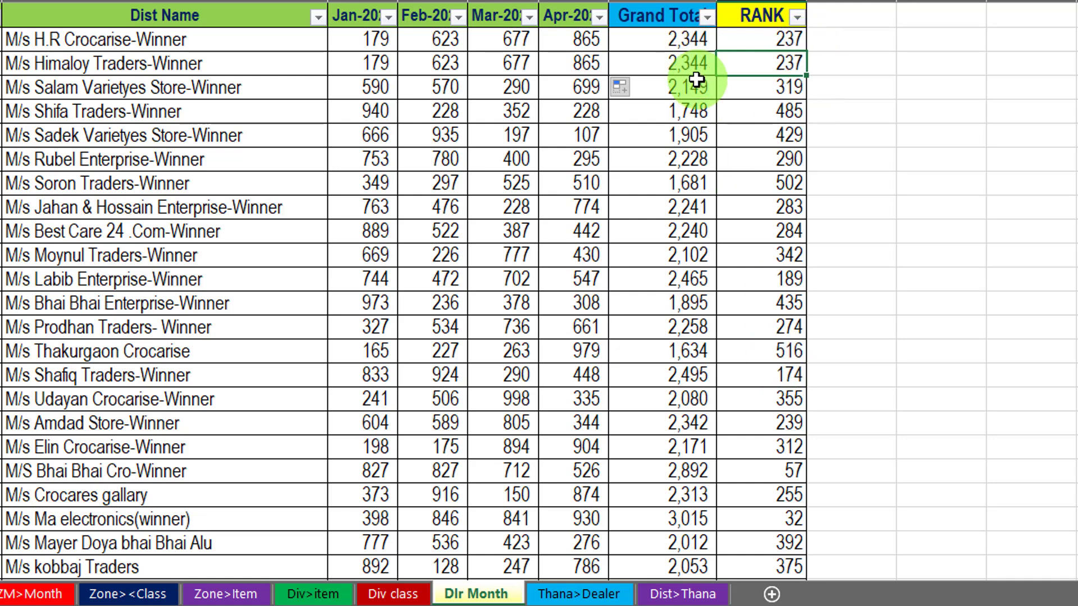
pyautogui.moveTo(711, 38); pyautogui.dragTo(783, 7)
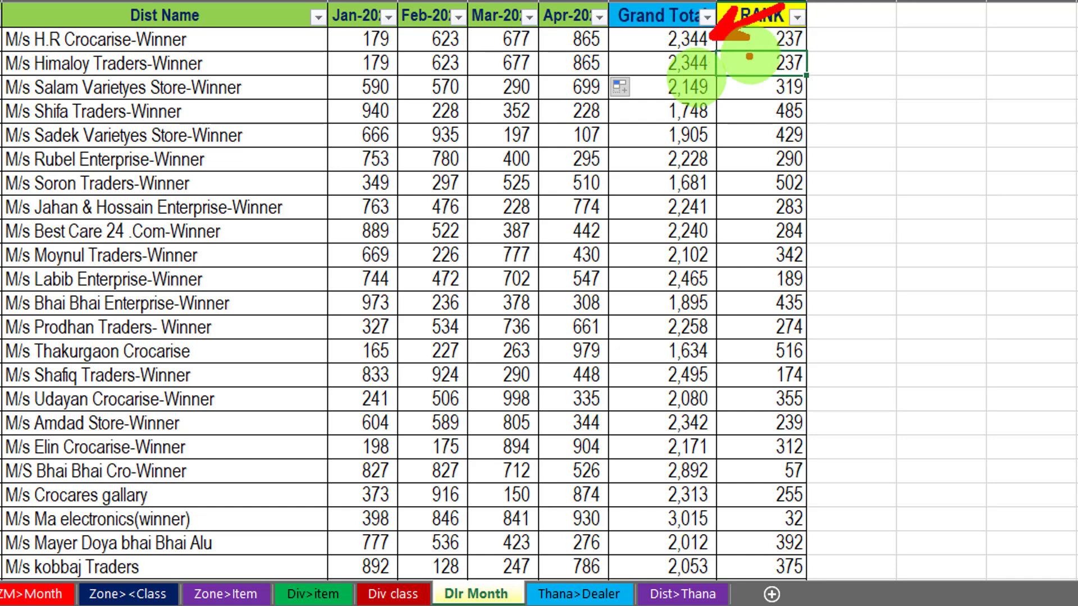
pyautogui.moveTo(710, 58); pyautogui.dragTo(784, 36)
pyautogui.press('Escape')
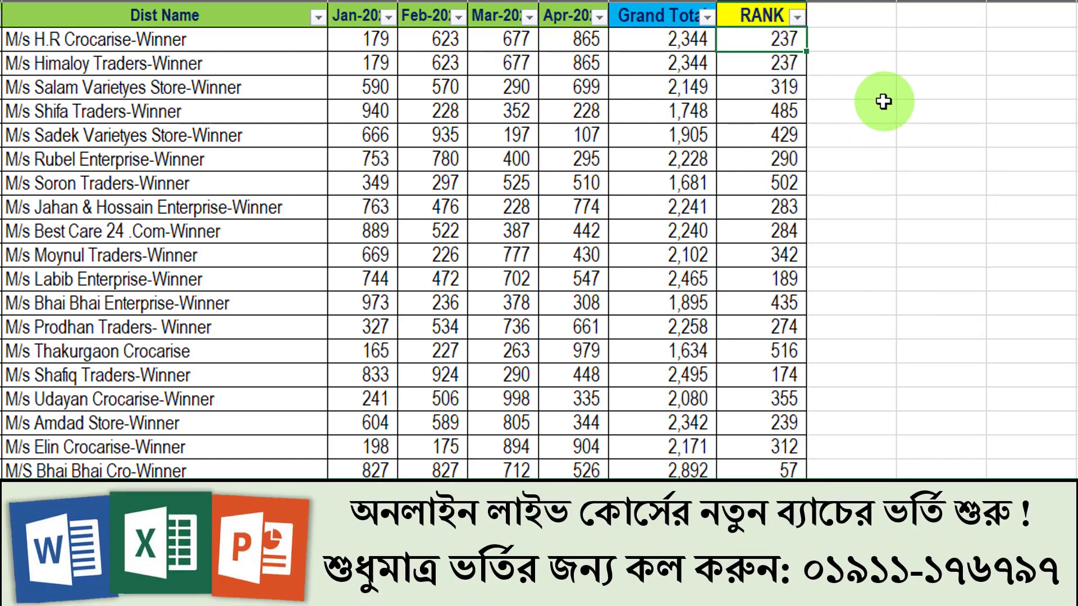
pyautogui.moveTo(801, 39); pyautogui.dragTo(868, 140)
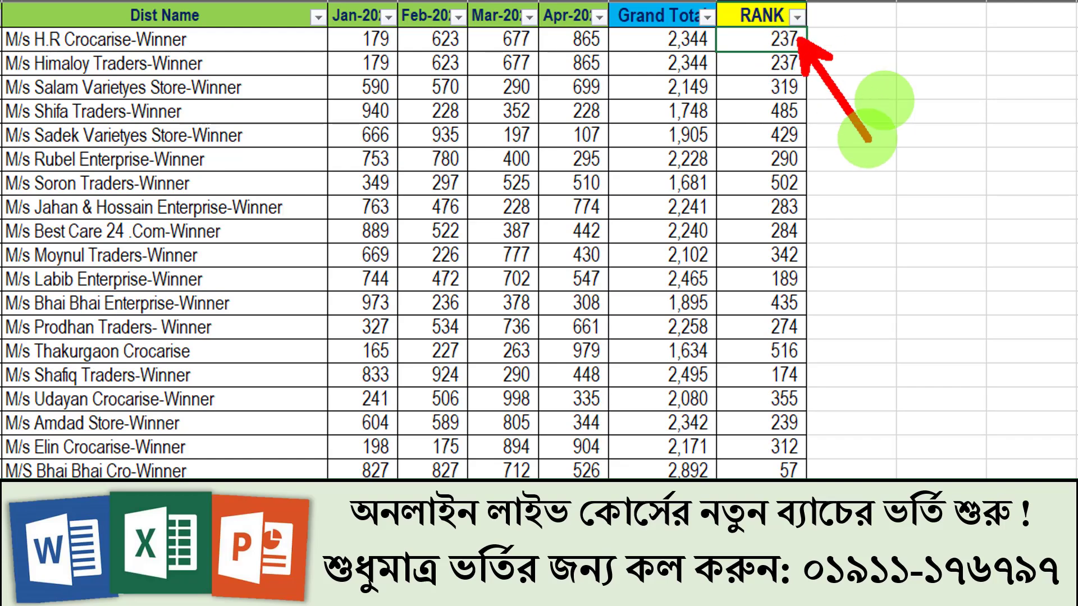
# Open the first dealer's RANK formula for editing and append +COUNTIF( after the RANK function.
pyautogui.click(774, 41)
pyautogui.doubleClick(774, 41)
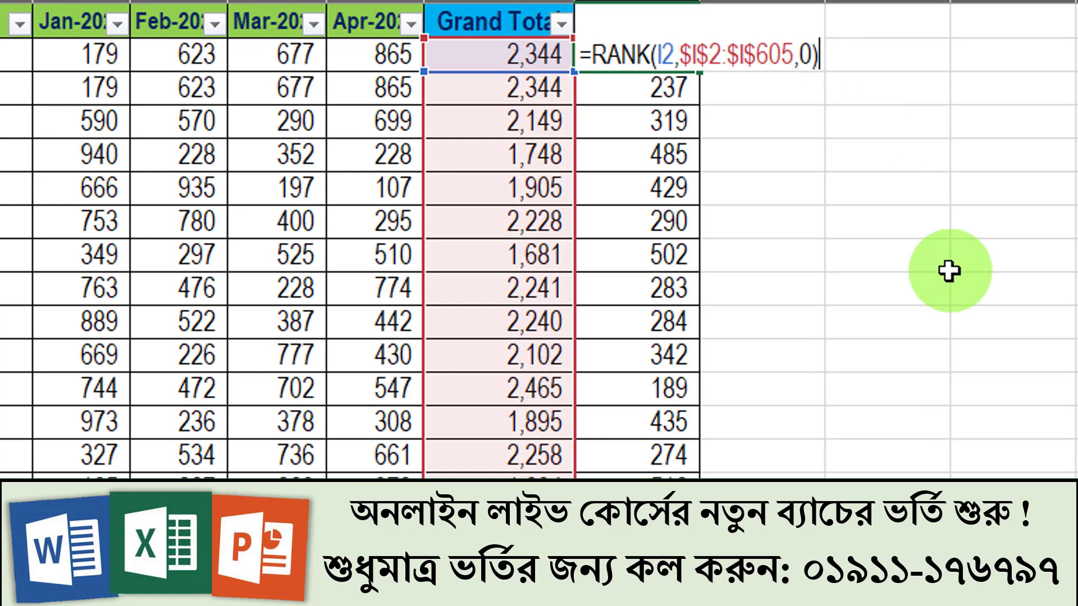
pyautogui.write('+count')
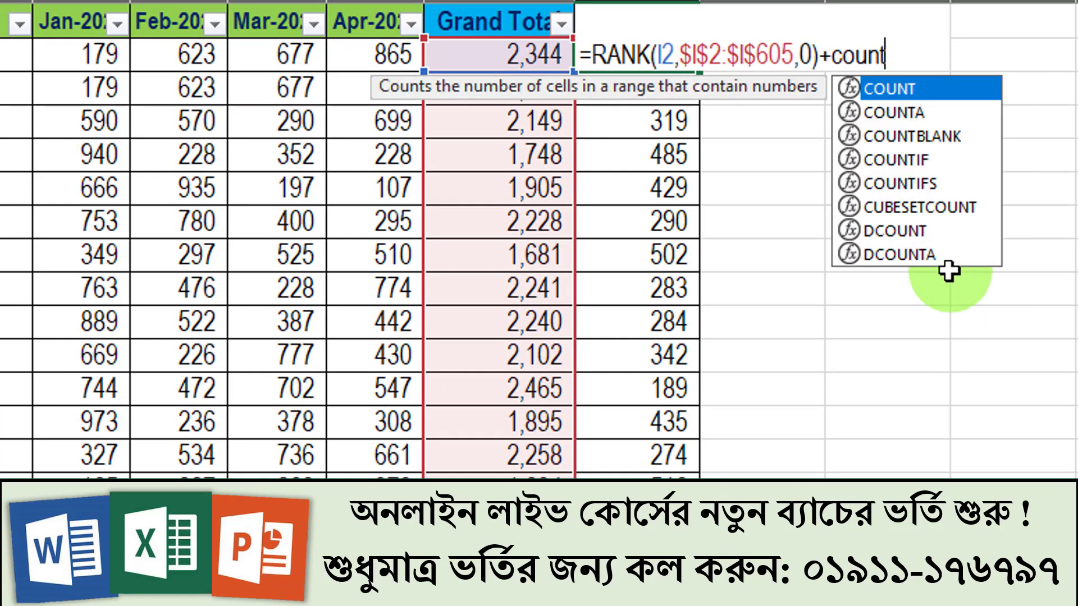
pyautogui.doubleClick(899, 160)
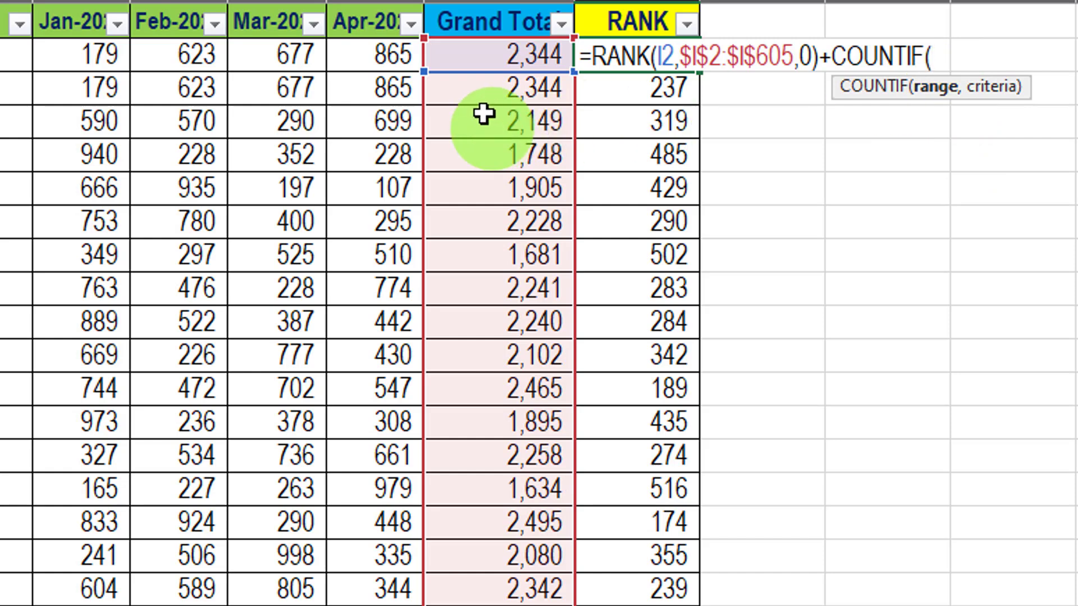
# Set the COUNTIF range to the whole Grand Total column of values, I2:I605, and continue to the criteria argument.
pyautogui.click(494, 49)
pyautogui.hotkey('ctrl', 'shift', 'Down')
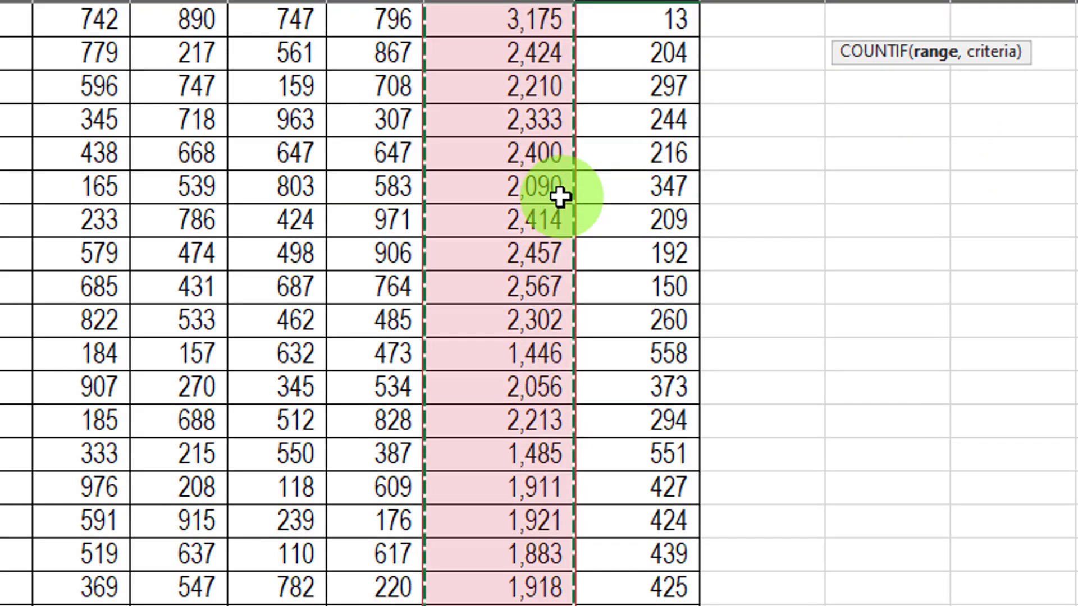
pyautogui.scroll(3, 560, 197)
pyautogui.scroll(20, 539, 303)
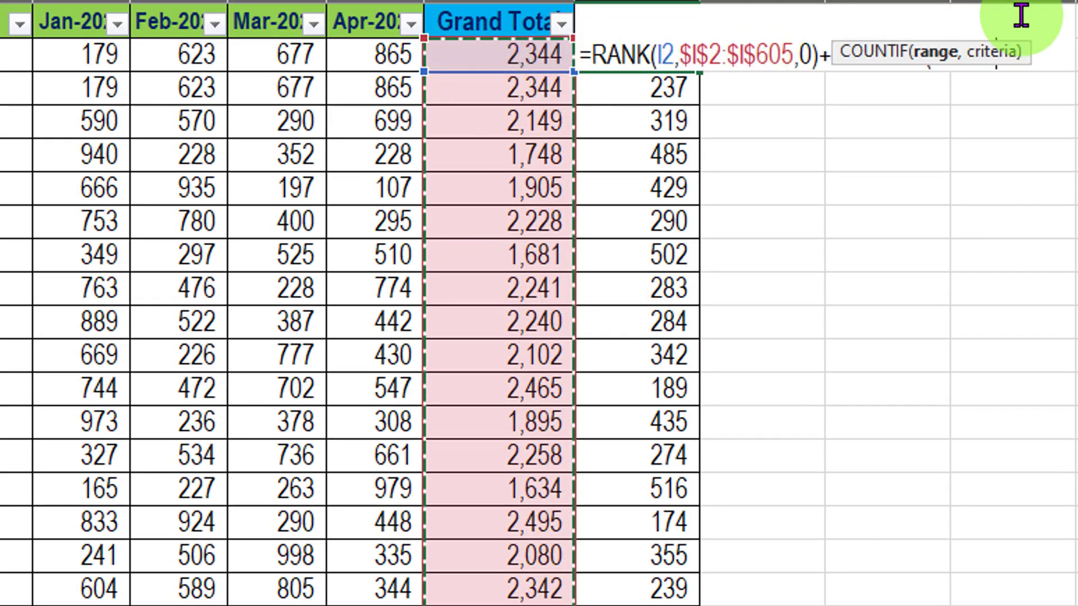
pyautogui.moveTo(1014, 83); pyautogui.dragTo(1035, 227)
pyautogui.click(1011, 52)
pyautogui.write(',')
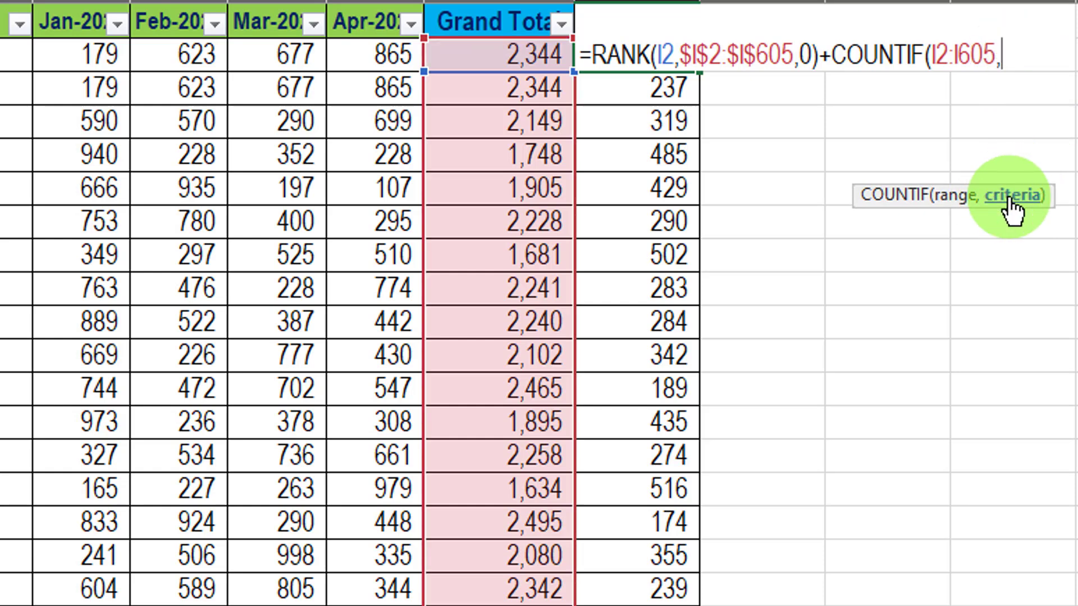
# Set the COUNTIF criteria to I2, close the function, subtract 1 and complete the formula.
pyautogui.click(519, 56)
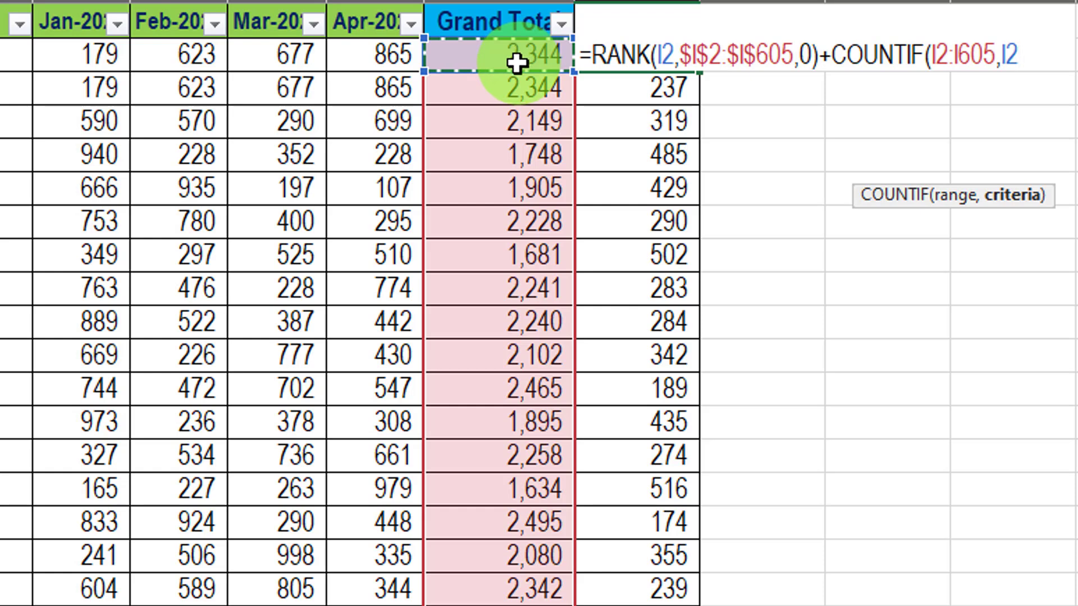
pyautogui.write(')-1')
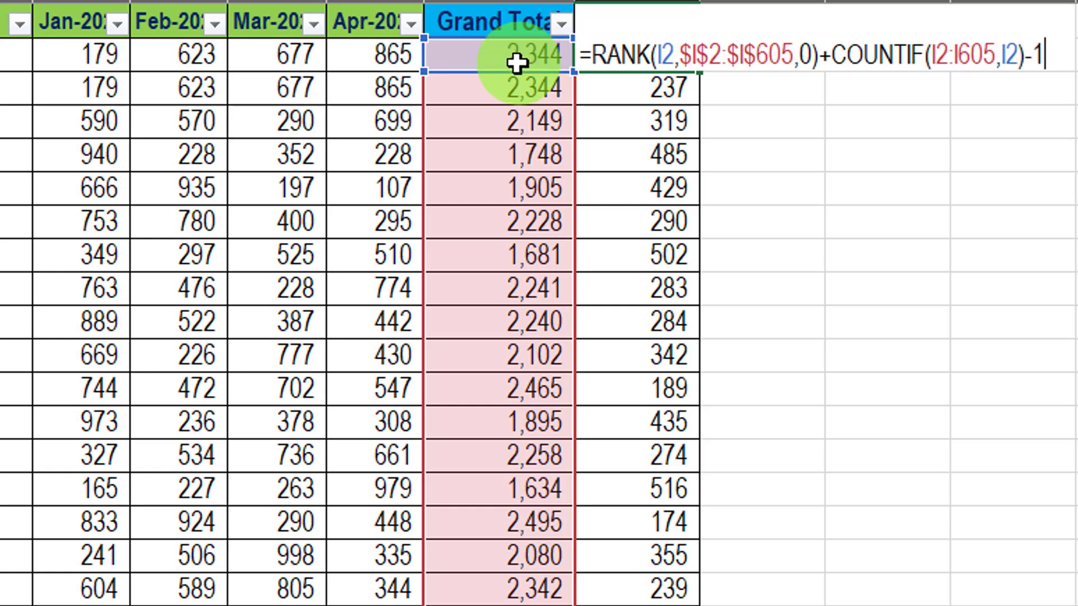
pyautogui.press('Return')
# Fill the combined RANK and COUNTIF formula from the first dealer's row down the whole RANK column.
pyautogui.click(623, 61)
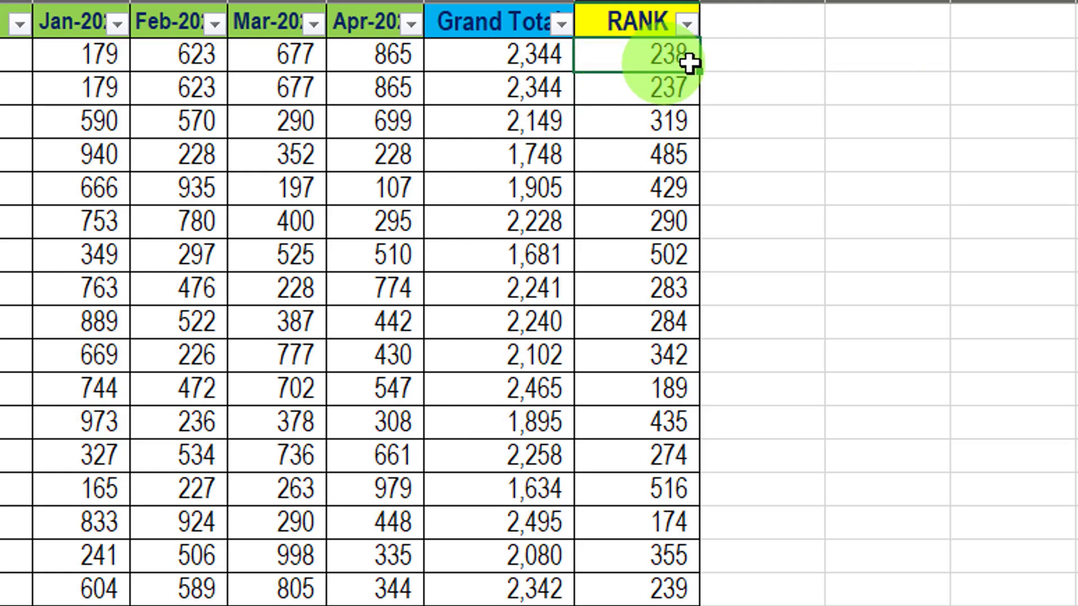
pyautogui.doubleClick(699, 73)
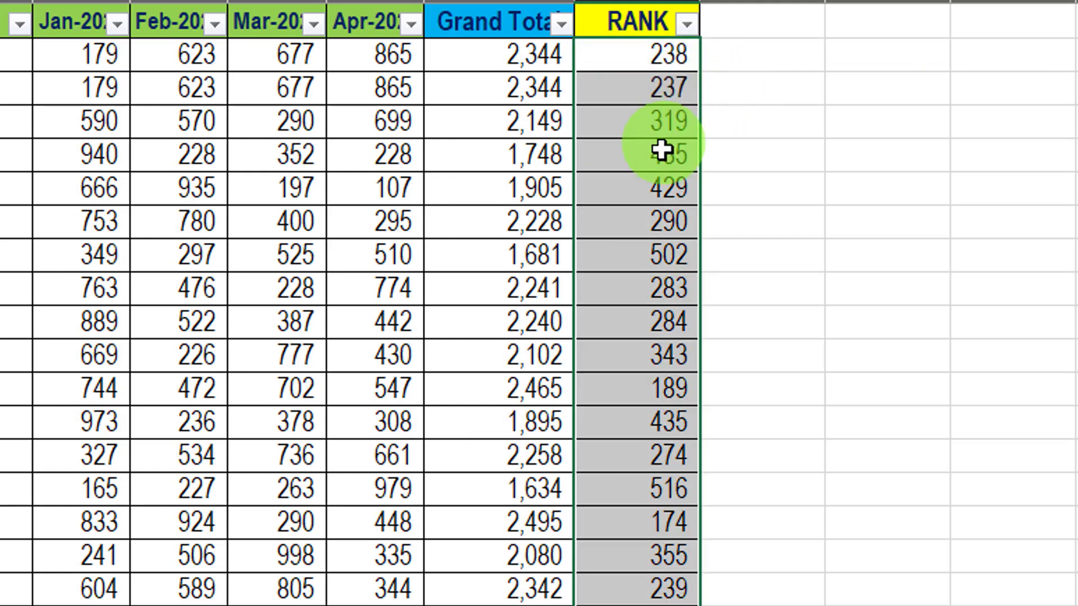
pyautogui.click(664, 181)
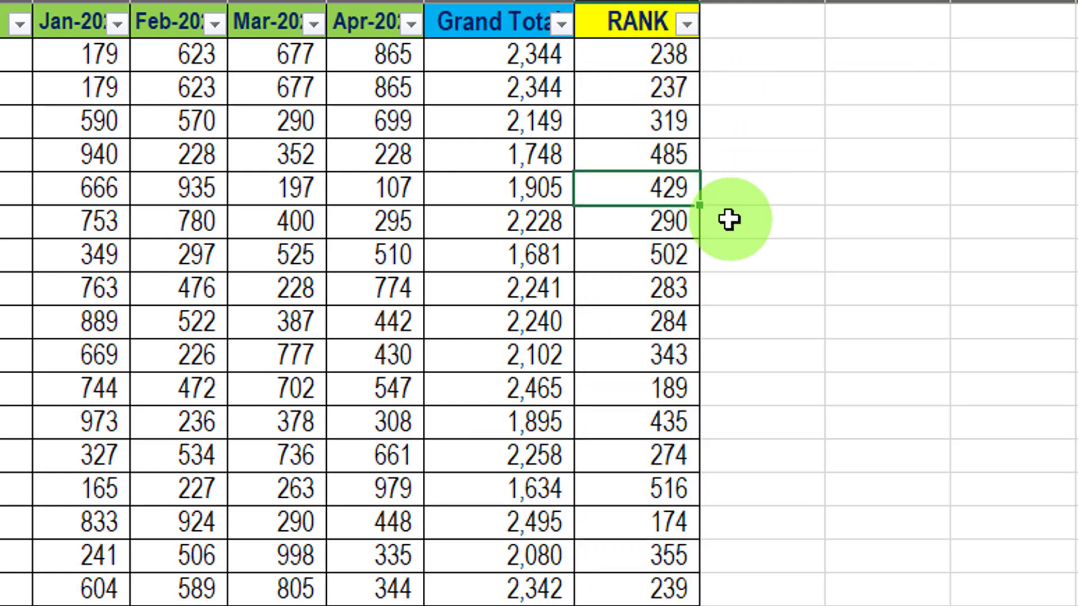
pyautogui.moveTo(693, 54); pyautogui.dragTo(773, 115)
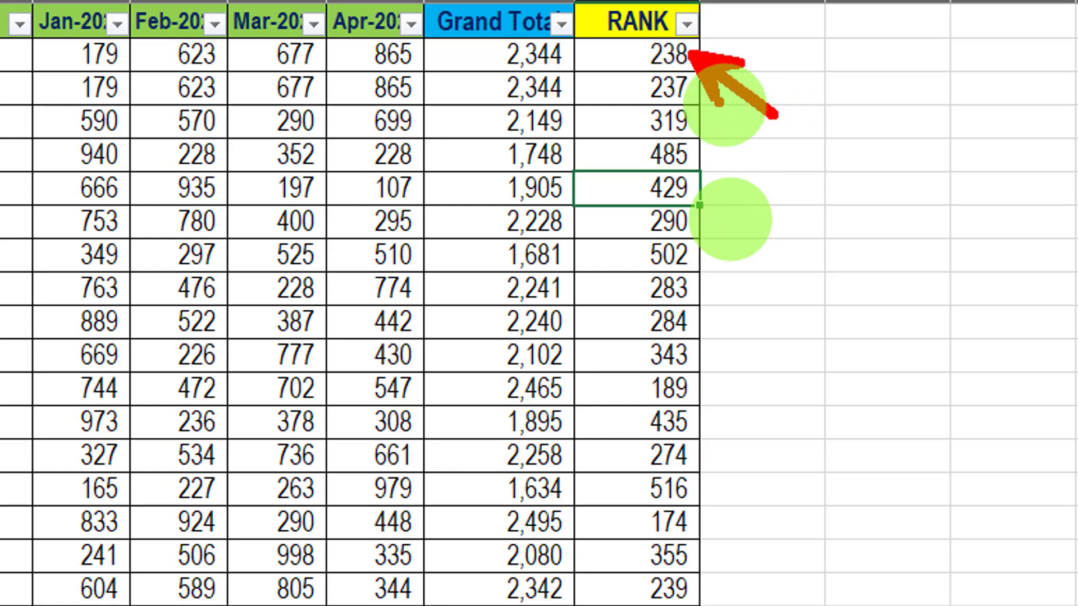
pyautogui.moveTo(697, 95); pyautogui.dragTo(768, 167)
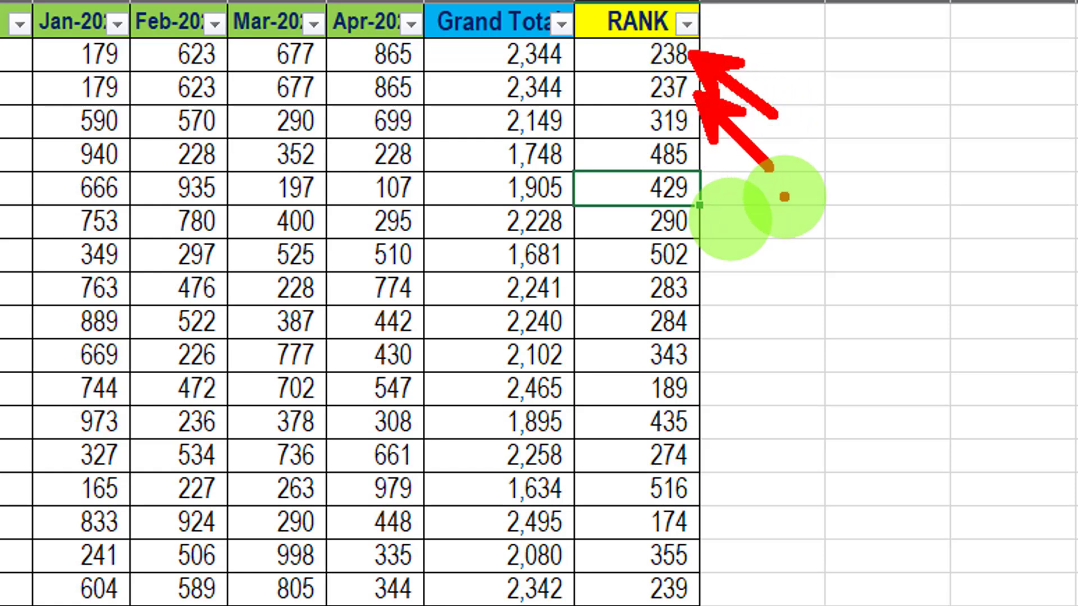
# Fill the January to April values of Soron Traders-Winner (349, 297, 525, 510) down over the next three dealers' rows.
pyautogui.press('Escape')
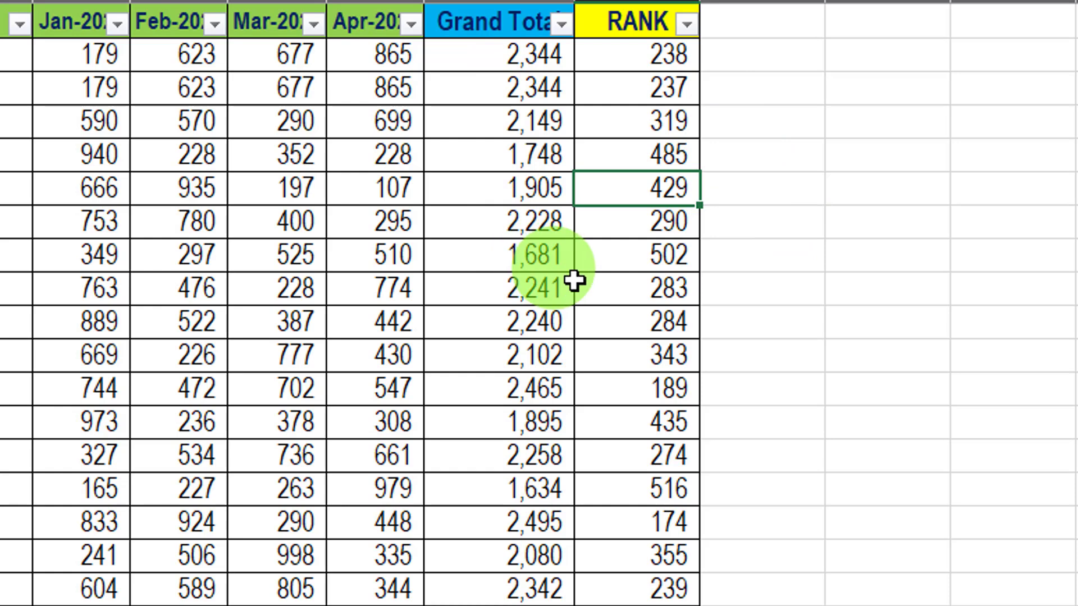
pyautogui.moveTo(90, 250); pyautogui.dragTo(369, 251)
pyautogui.moveTo(423, 272); pyautogui.dragTo(423, 368)
# Check the Grand Total and RANK cells of the four dealers from Soron Traders-Winner to Moynul Traders-Winner for ties and unique ranks.
pyautogui.click(549, 255)
pyautogui.click(554, 288)
pyautogui.click(557, 322)
pyautogui.click(559, 360)
pyautogui.click(686, 284)
pyautogui.click(686, 255)
pyautogui.click(690, 323)
pyautogui.click(698, 354)
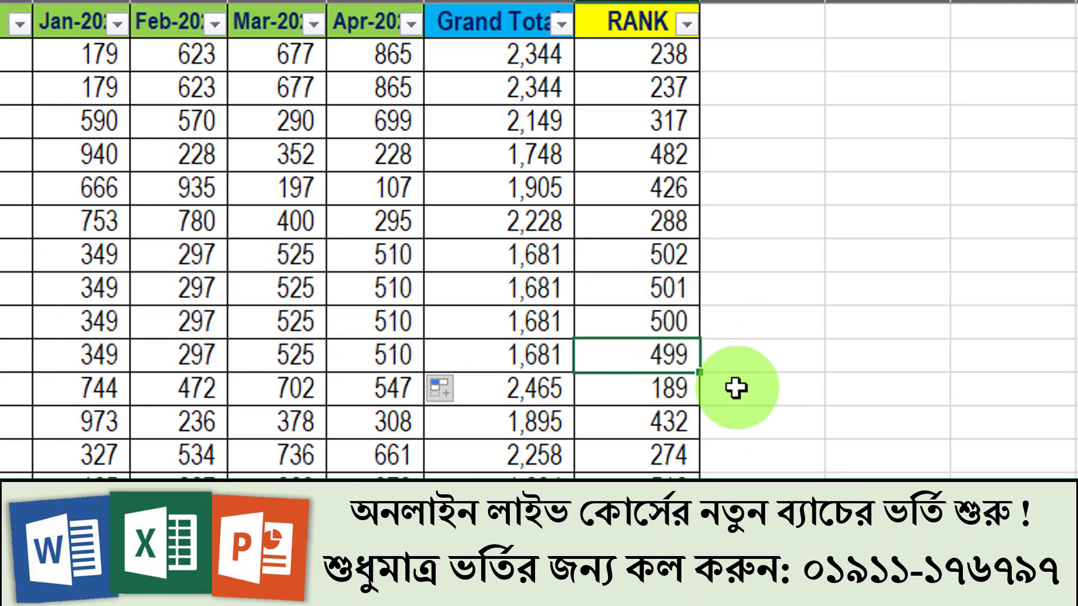
pyautogui.click(374, 287)
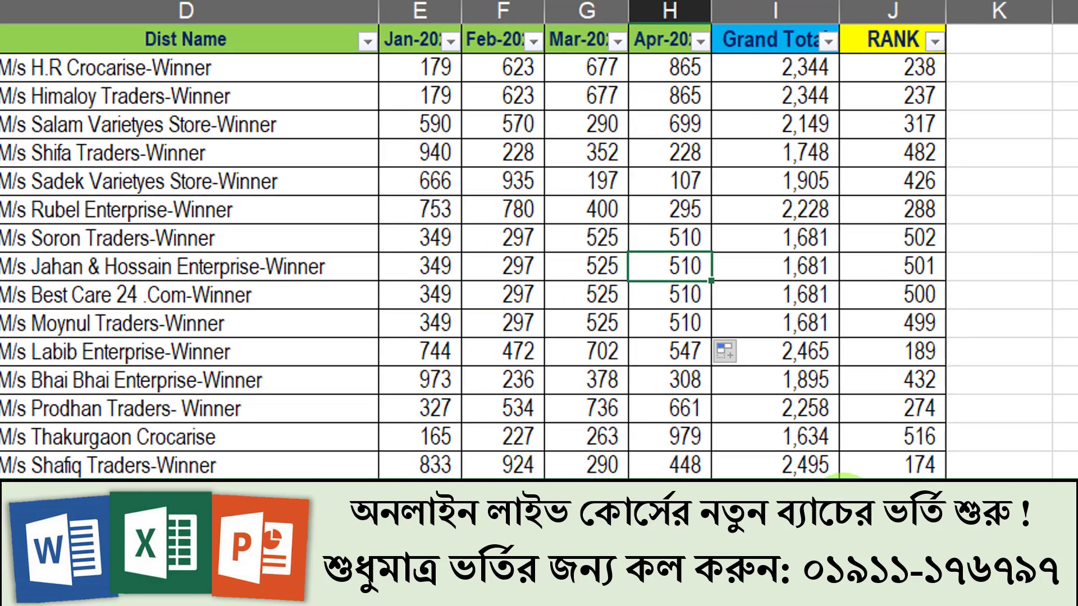
pyautogui.click(375, 221)
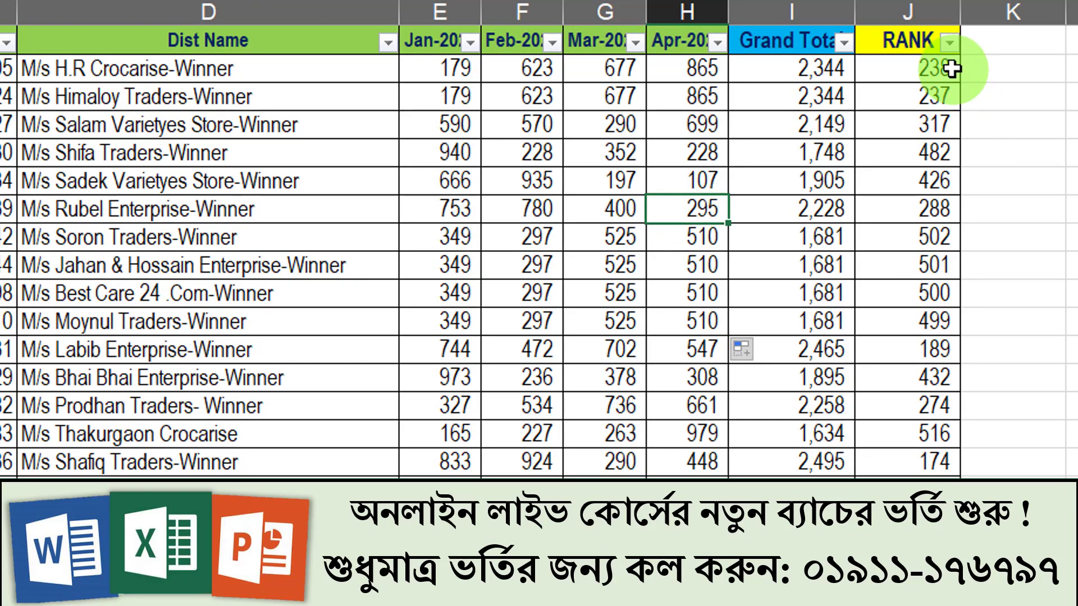
# Insert a blank column between Apr-2022 and Grand Total and enter May-2022 as its header.
pyautogui.click(768, 12)
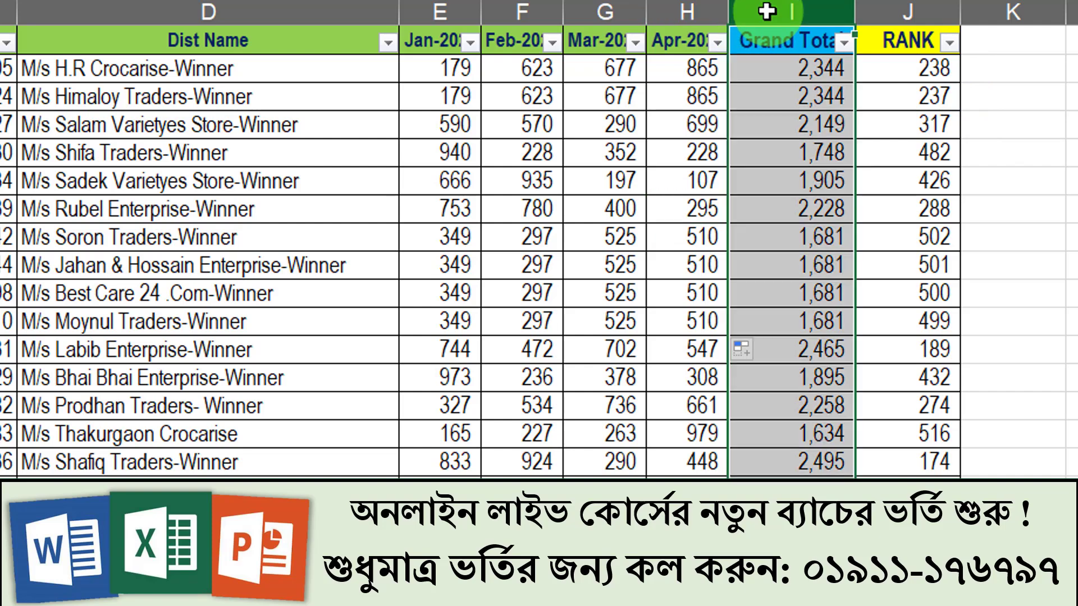
pyautogui.rightClick(770, 16)
pyautogui.click(865, 205)
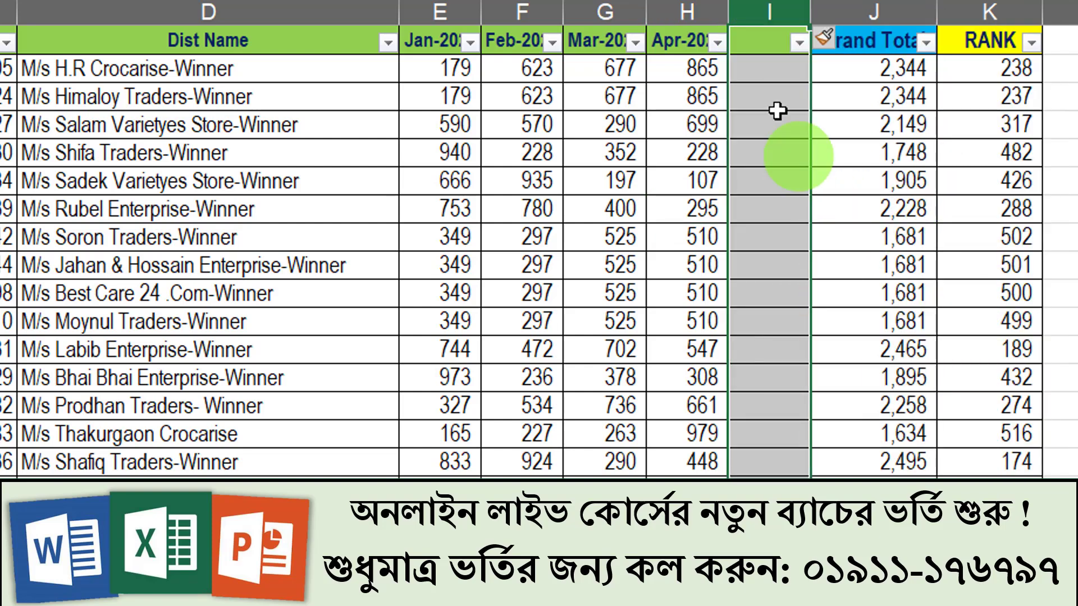
pyautogui.click(755, 44)
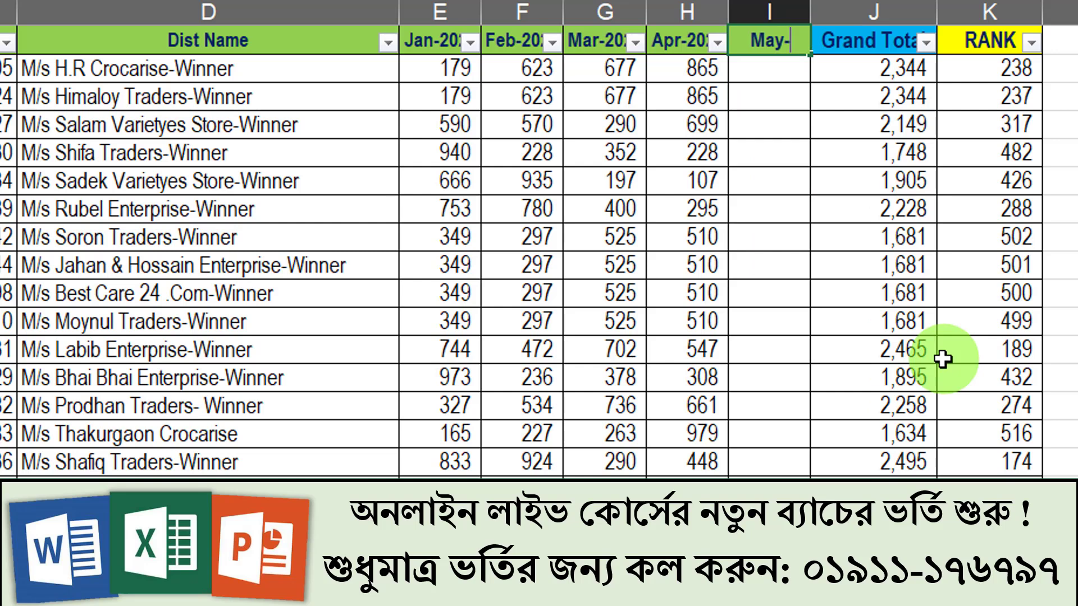
pyautogui.write('May-2022')
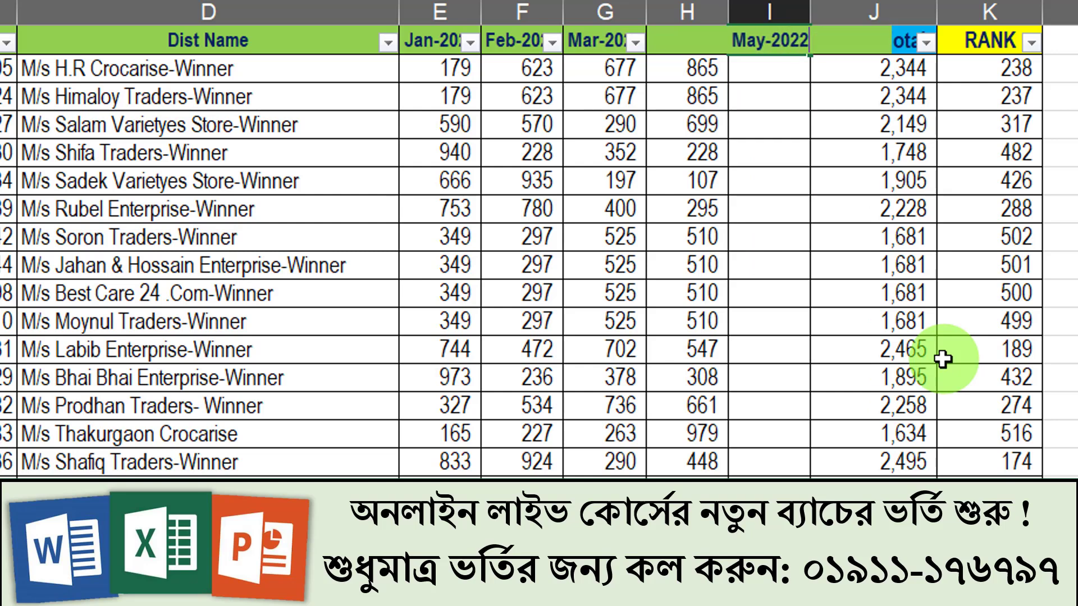